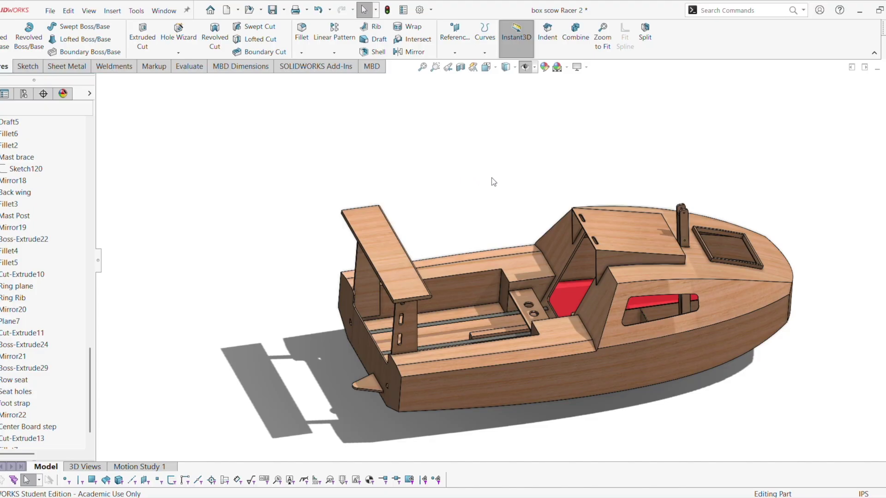
- Orbit and zoom the boat to a low side view, then look down into the red cabin
scroll(586, 300, down, 3)
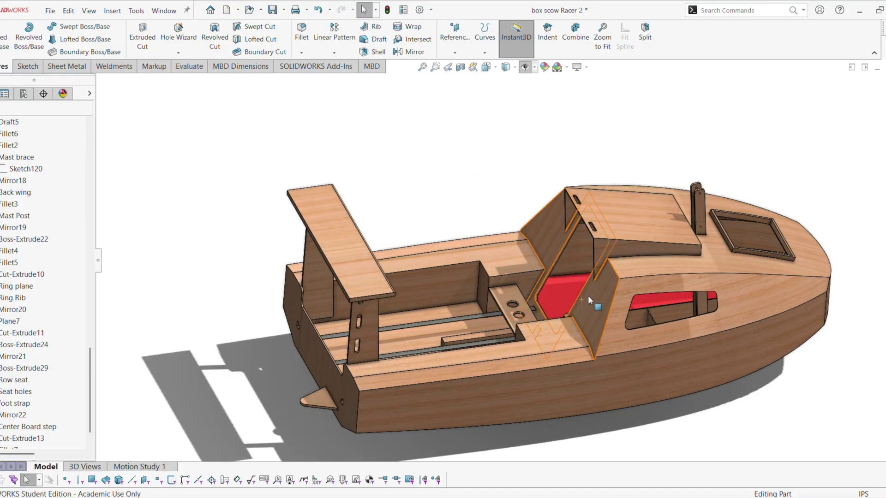
scroll(552, 284, up, 1)
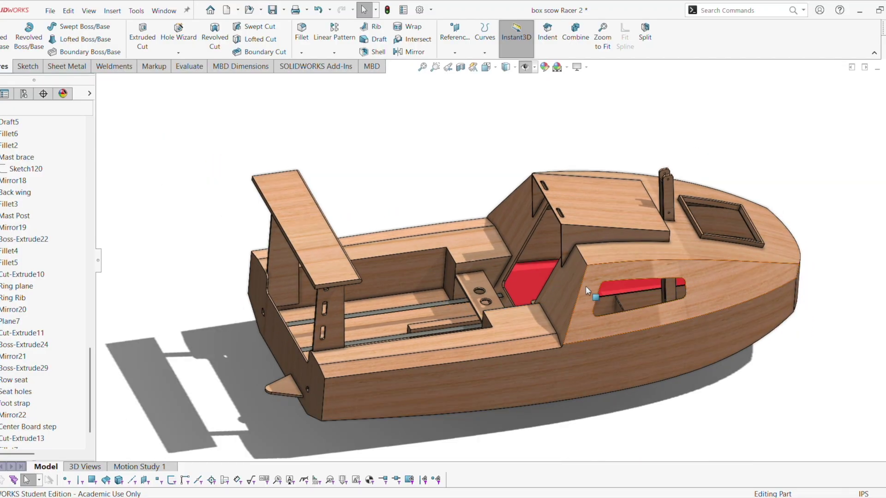
scroll(596, 279, up, 2)
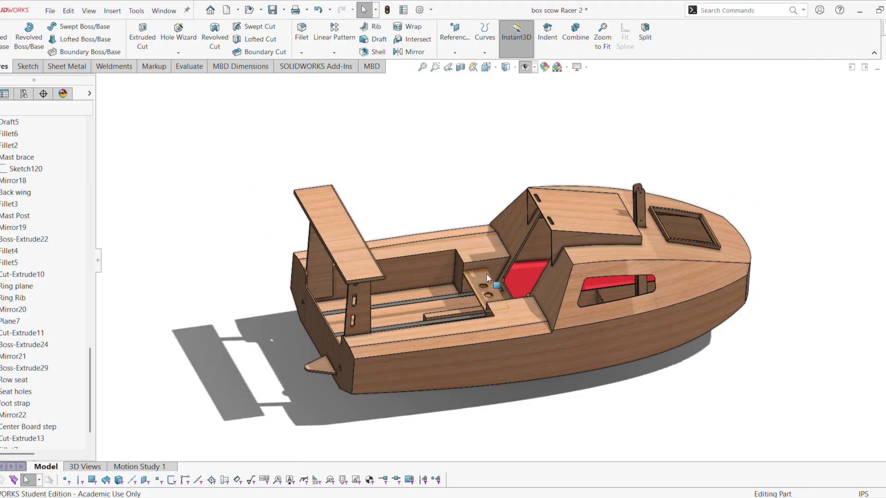
middle_drag(424, 230, 485, 238)
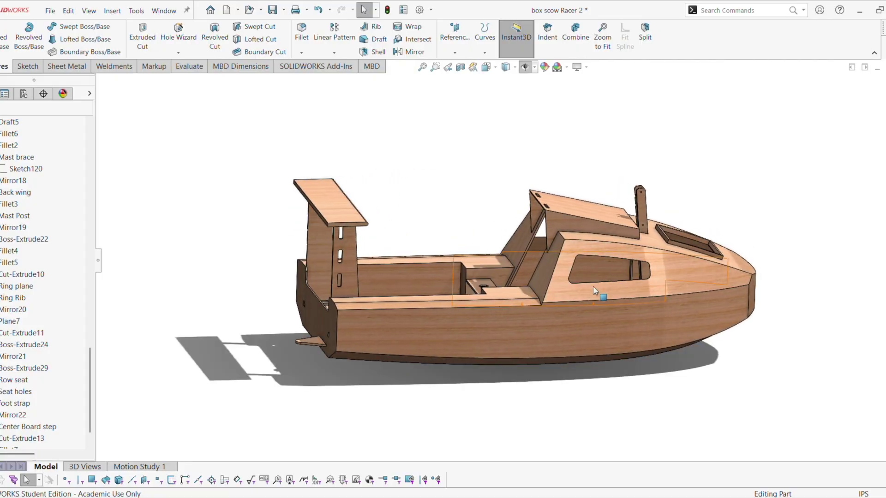
scroll(586, 269, down, 3)
scroll(585, 260, down, 2)
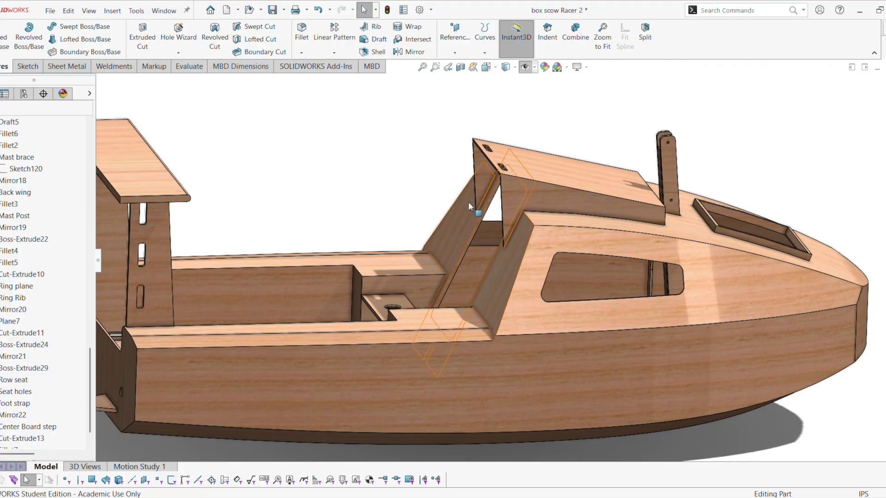
middle_drag(362, 280, 458, 353)
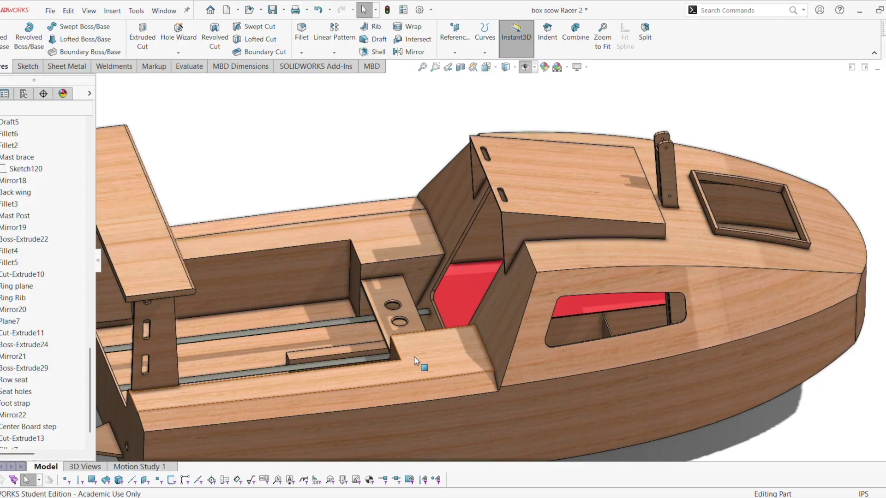
scroll(436, 348, up, 5)
middle_drag(436, 348, 463, 331)
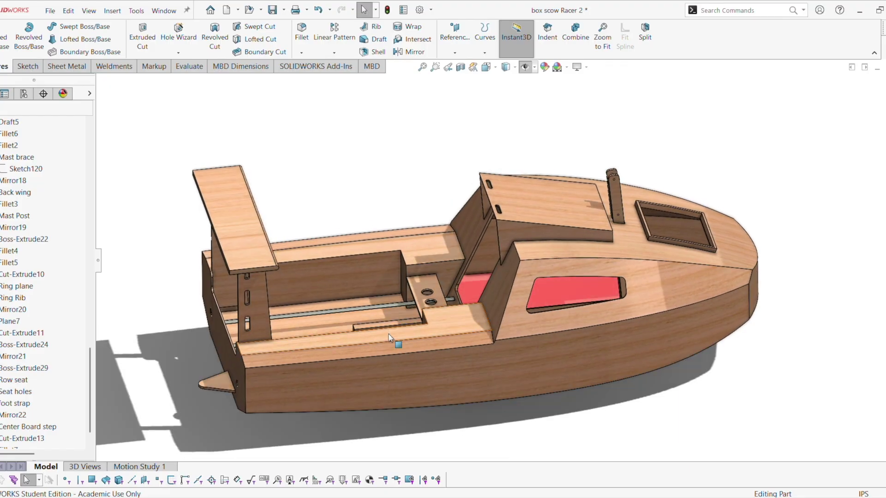
- Orbit between low side angles of the cockpit, then tilt to look down on it
middle_drag(389, 337, 356, 360)
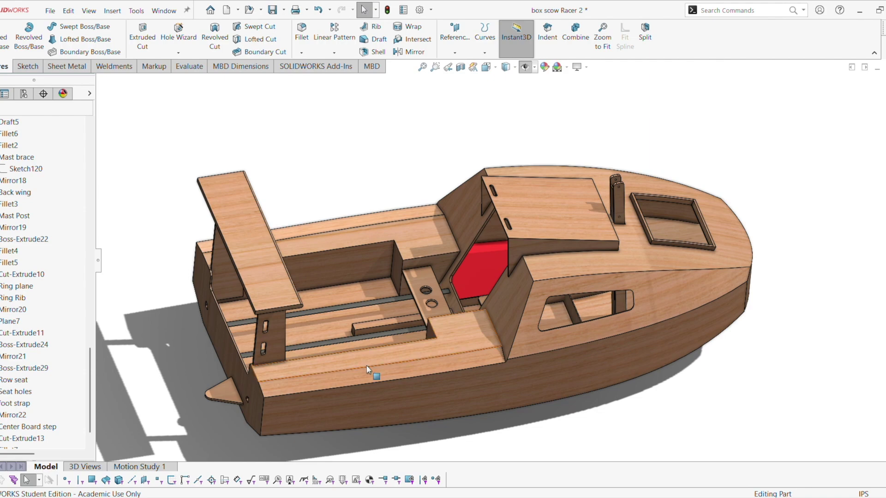
middle_drag(366, 366, 367, 347)
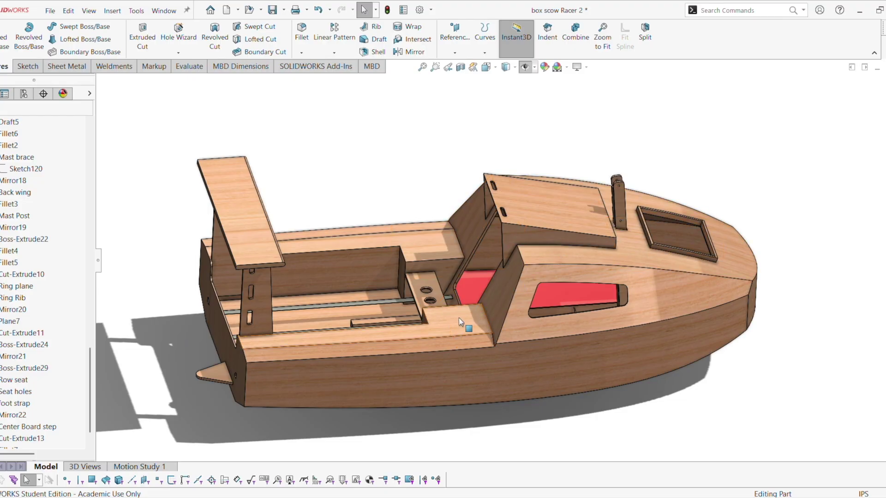
mouse_move(459, 318)
middle_down()
mouse_move(414, 287)
mouse_move(473, 318)
middle_up()
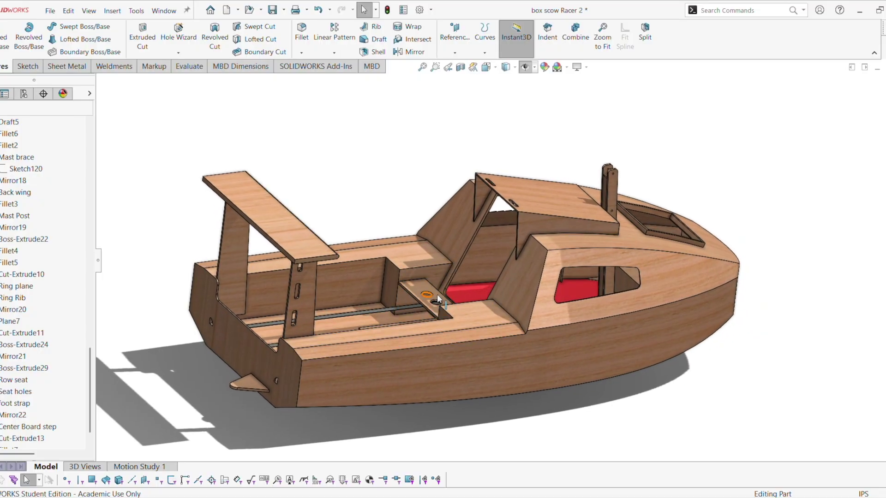
scroll(431, 289, down, 5)
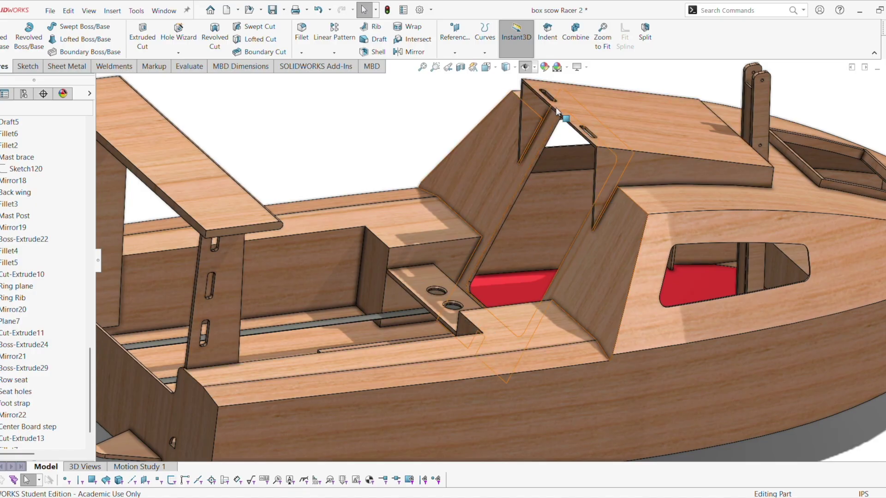
mouse_move(585, 151)
middle_down()
mouse_move(566, 197)
mouse_move(598, 191)
mouse_move(649, 226)
middle_up()
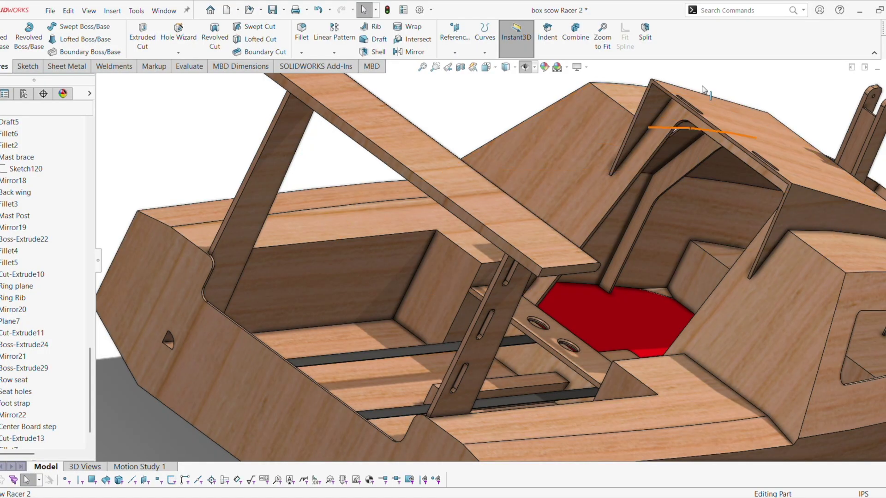
- Snap to the Front view, then orbit to overhead angles over the stern seat and red cabin face
key(ctrl+1)
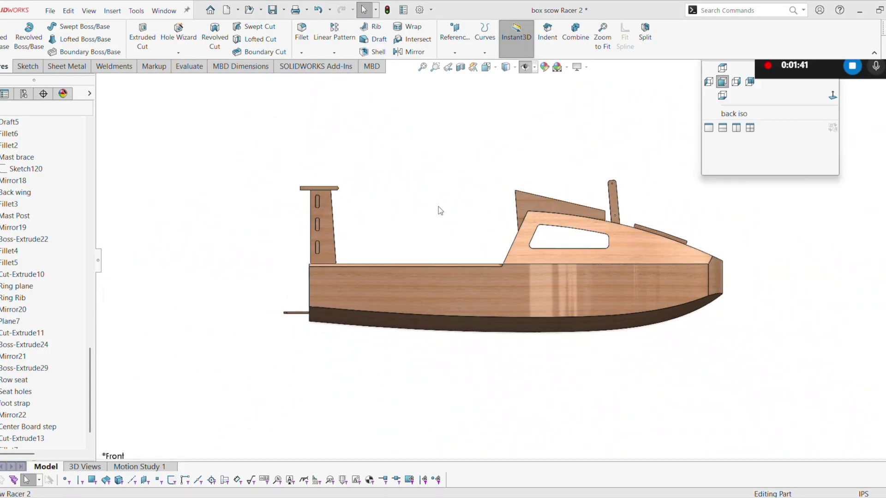
middle_drag(441, 211, 455, 269)
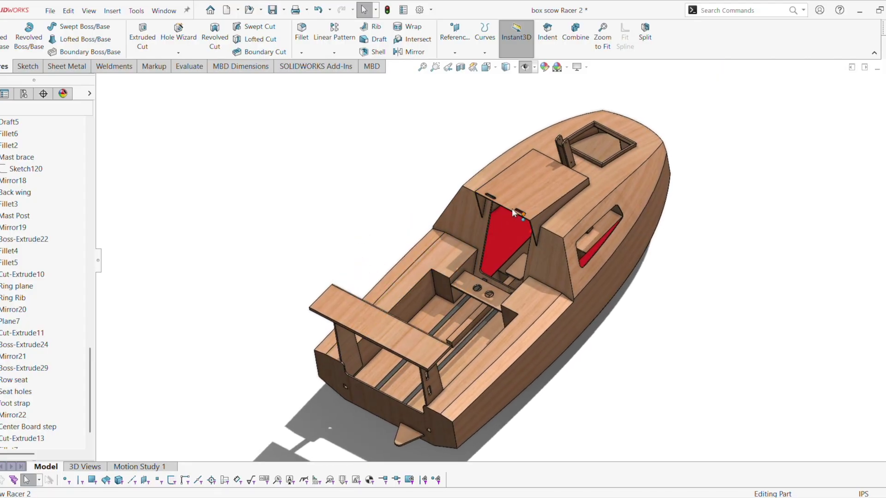
scroll(511, 212, down, 2)
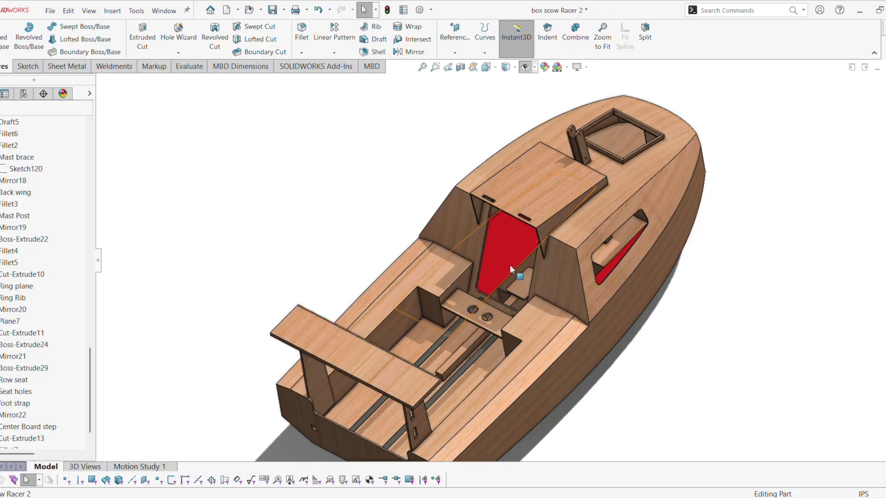
middle_drag(511, 264, 524, 227)
scroll(536, 267, down, 5)
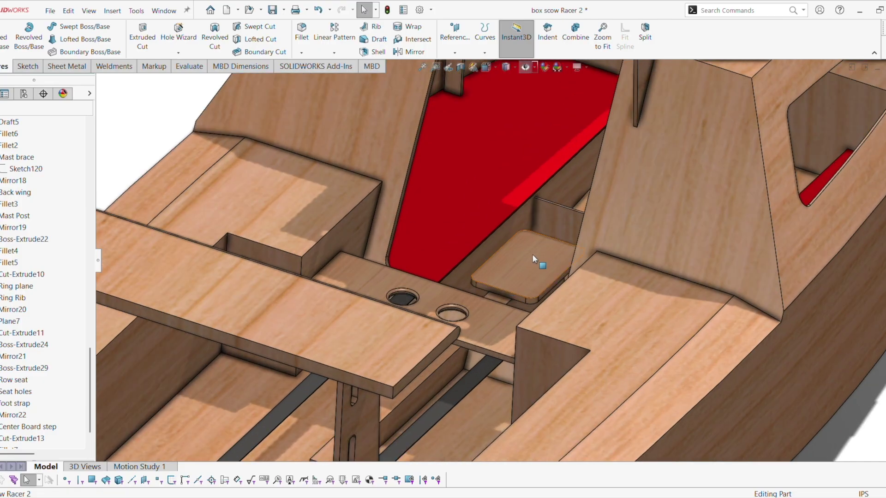
scroll(517, 231, up, 3)
middle_drag(514, 228, 510, 266)
scroll(511, 265, down, 4)
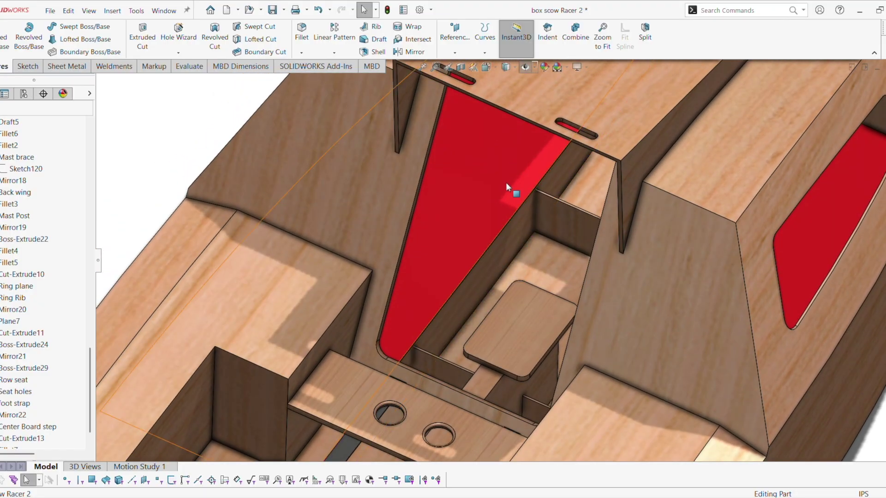
mouse_move(507, 184)
middle_down()
mouse_move(505, 193)
mouse_move(518, 162)
mouse_move(514, 174)
middle_up()
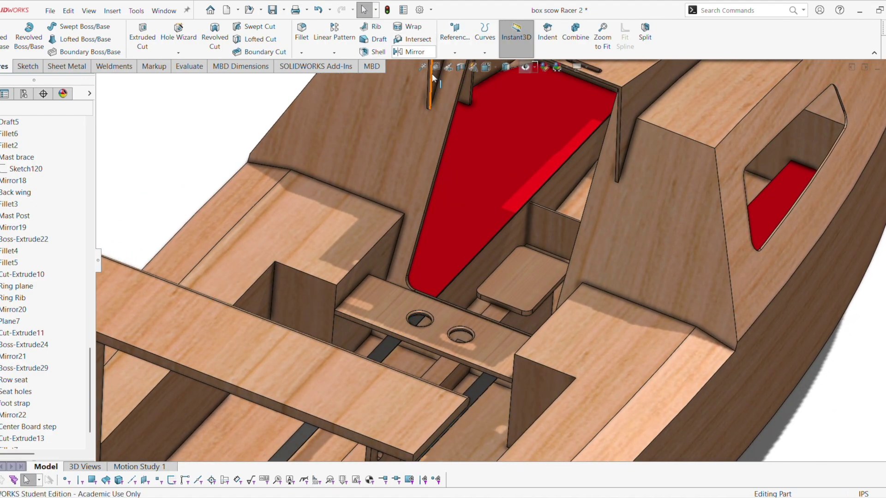
- Apply a Front Plane section cut and orbit the halved hull side-on toward the bow
click(461, 67)
click(461, 68)
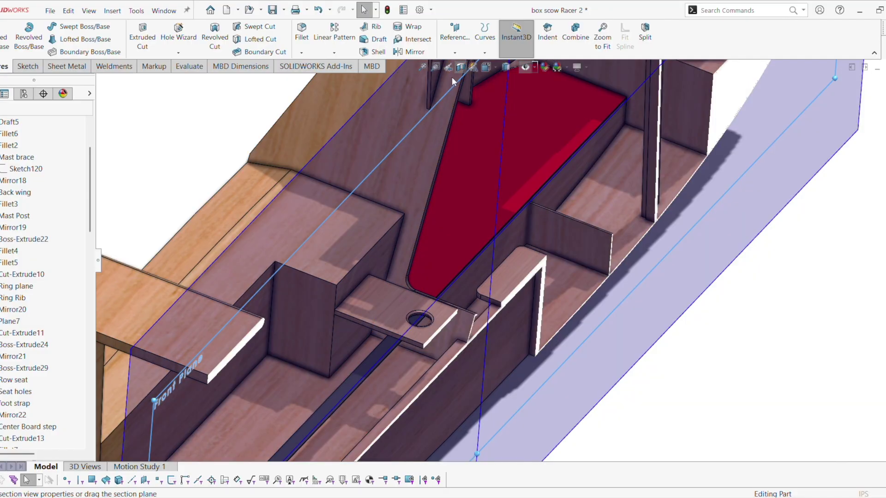
key(Escape)
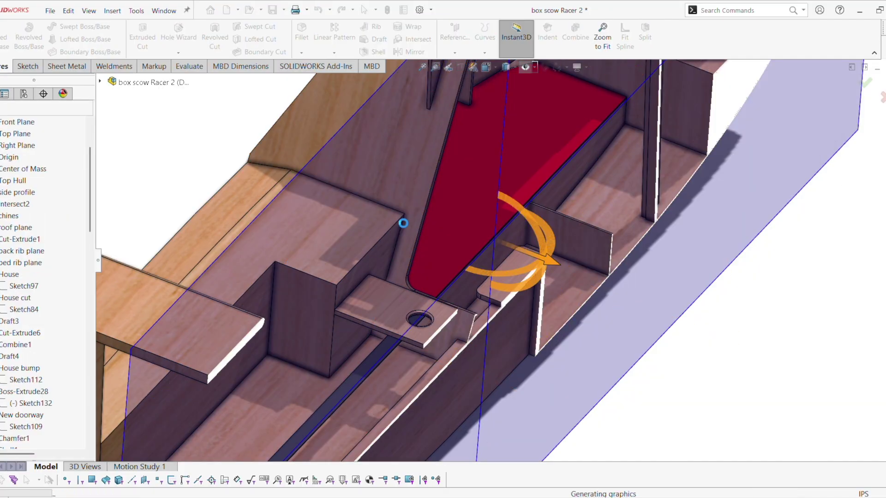
middle_drag(402, 223, 403, 138)
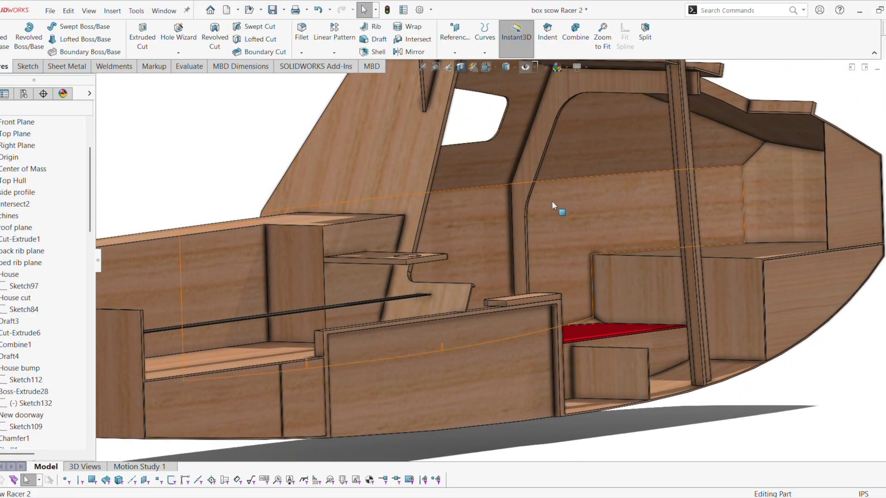
scroll(614, 130, up, 3)
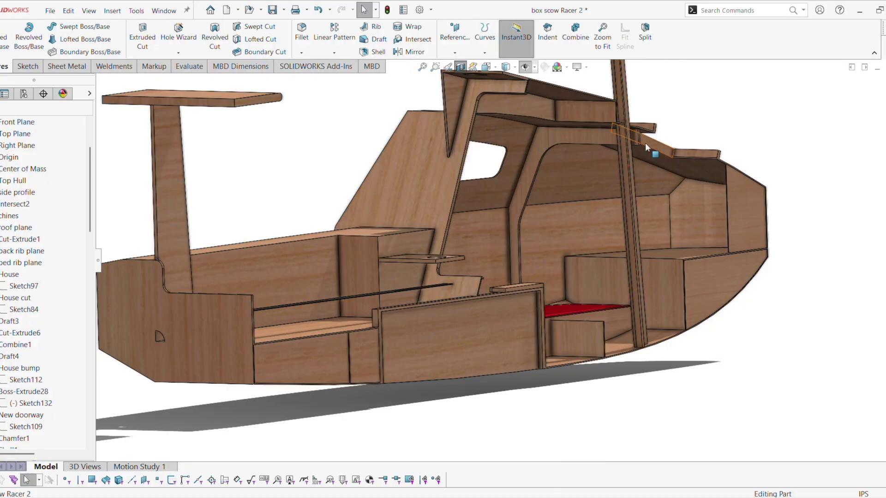
middle_drag(561, 208, 464, 232)
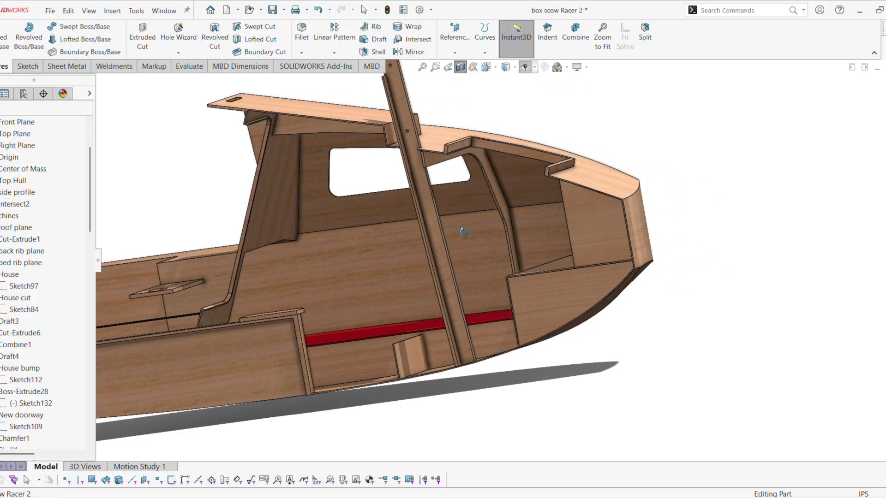
middle_drag(325, 237, 295, 276)
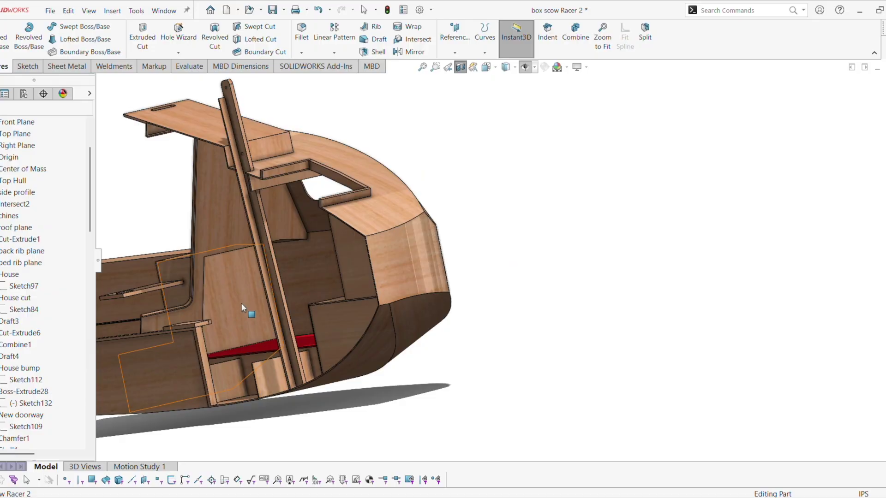
- Return to selection mode and pick the storage lid panel to identify its feature
key(Escape)
scroll(228, 296, up, 3)
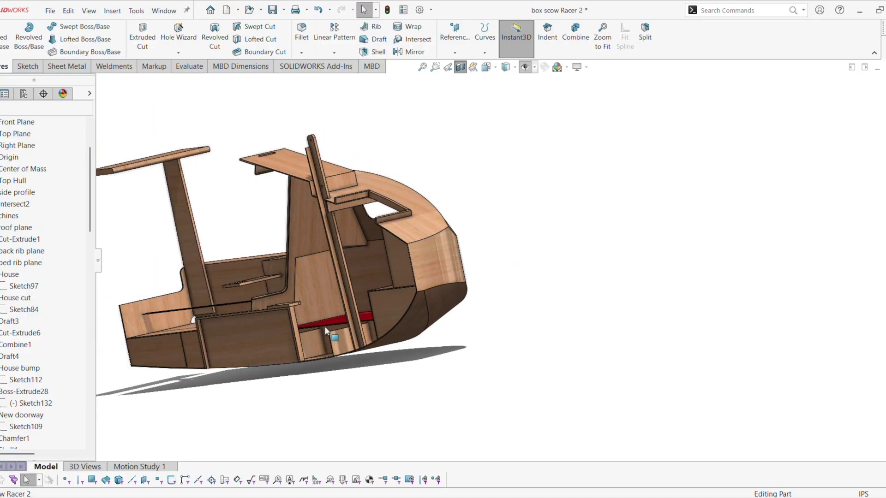
scroll(316, 319, down, 5)
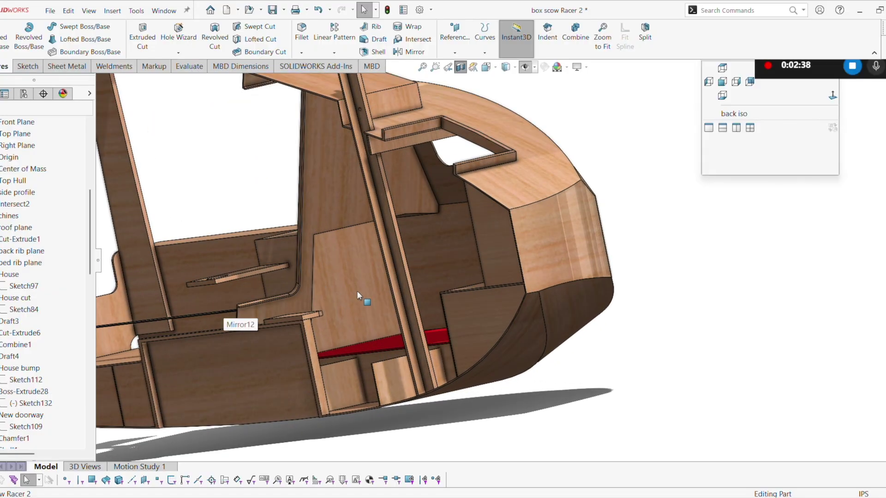
click(337, 279)
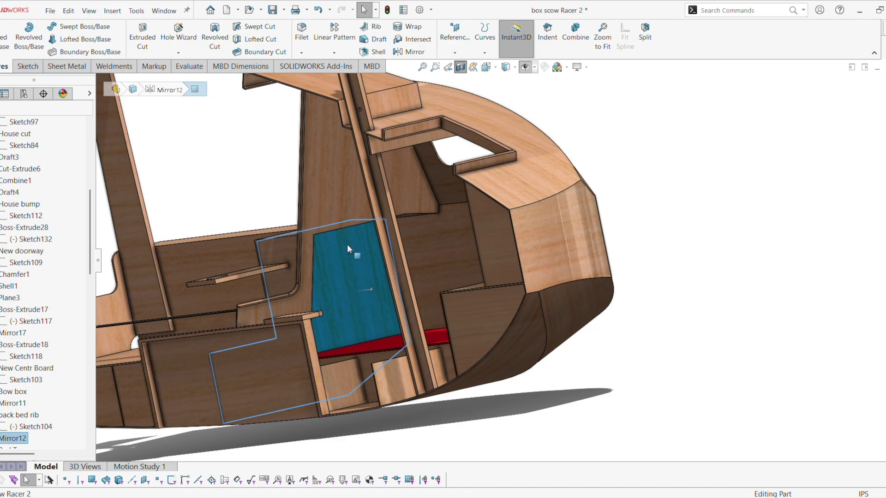
middle_drag(348, 255, 445, 242)
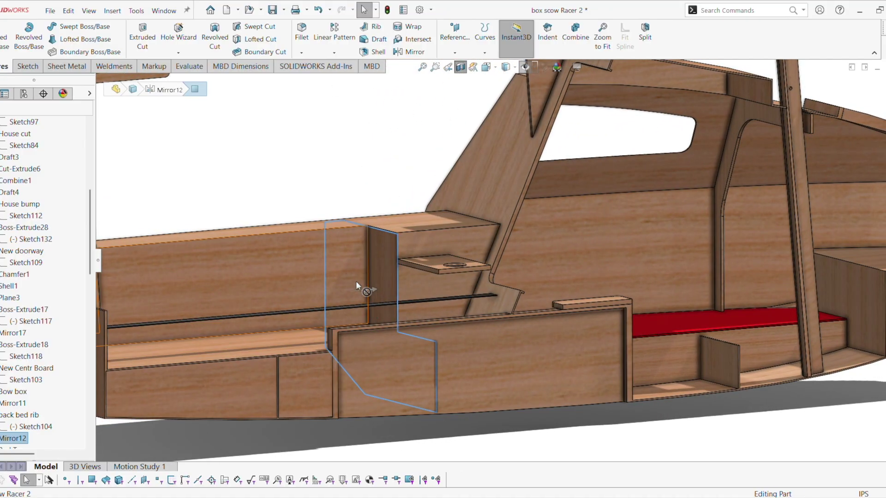
middle_drag(356, 281, 282, 340)
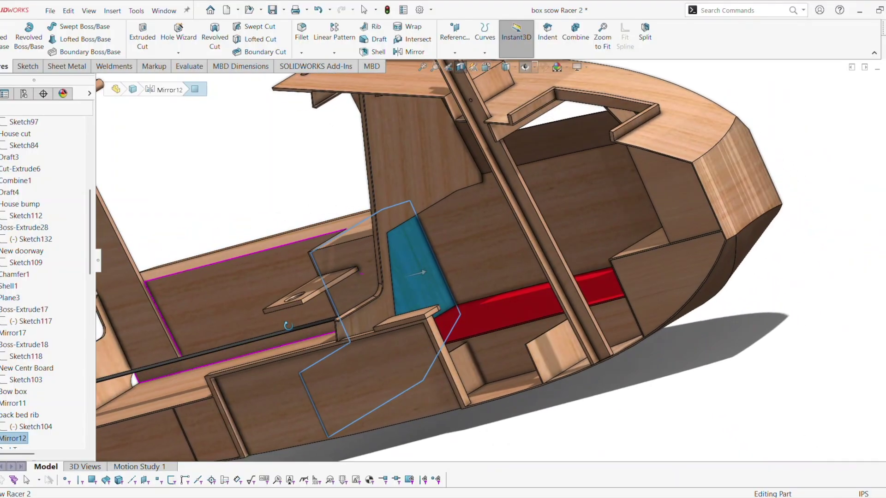
middle_drag(486, 316, 494, 350)
scroll(484, 360, down, 3)
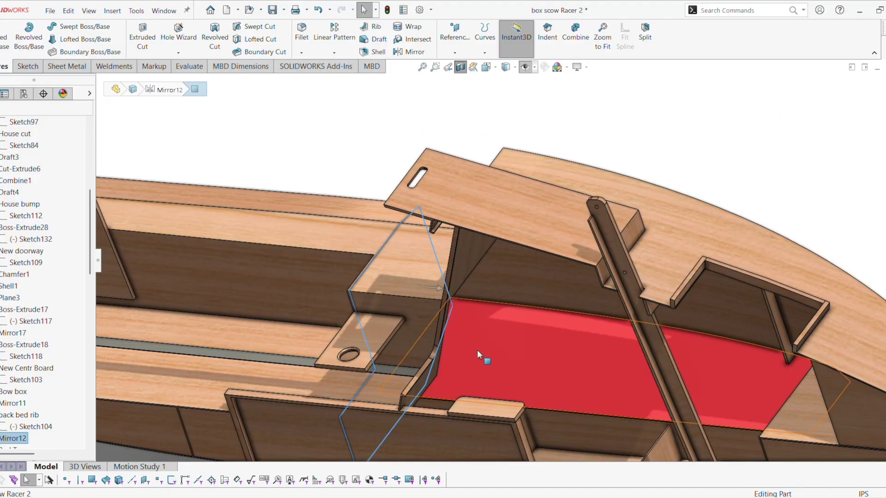
middle_drag(477, 344, 464, 324)
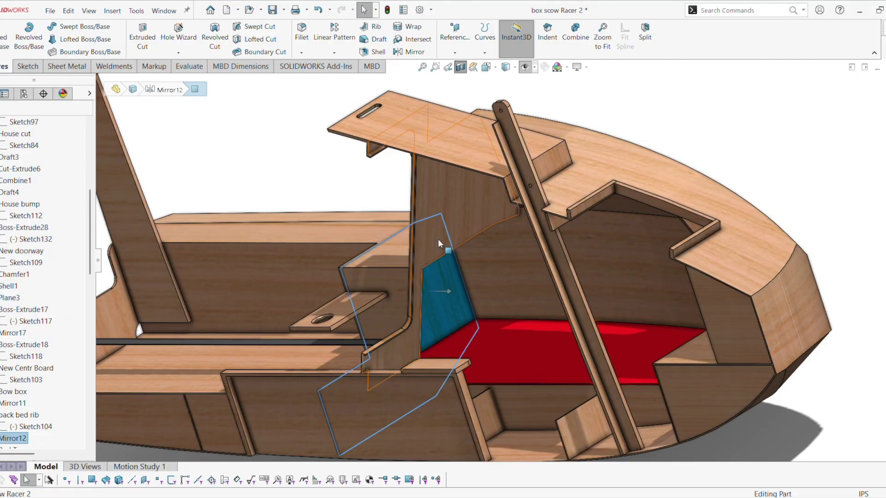
middle_drag(438, 241, 436, 292)
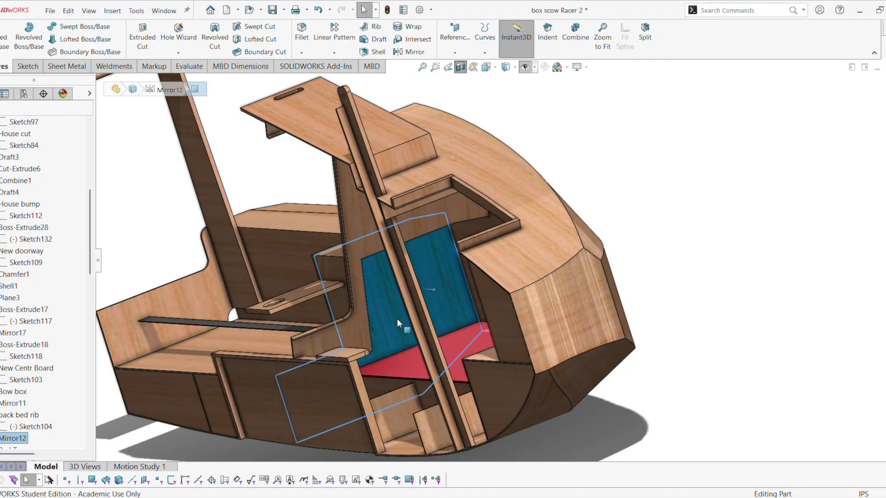
middle_drag(400, 323, 464, 300)
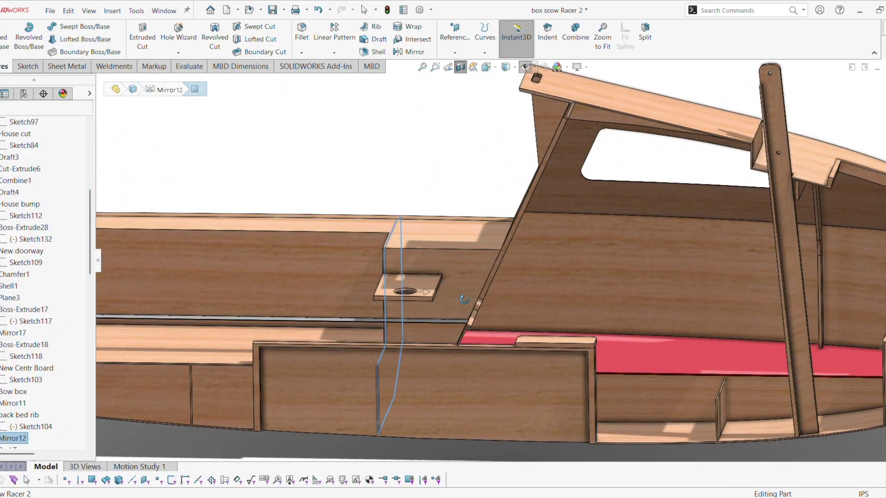
key(Escape)
scroll(646, 256, up, 4)
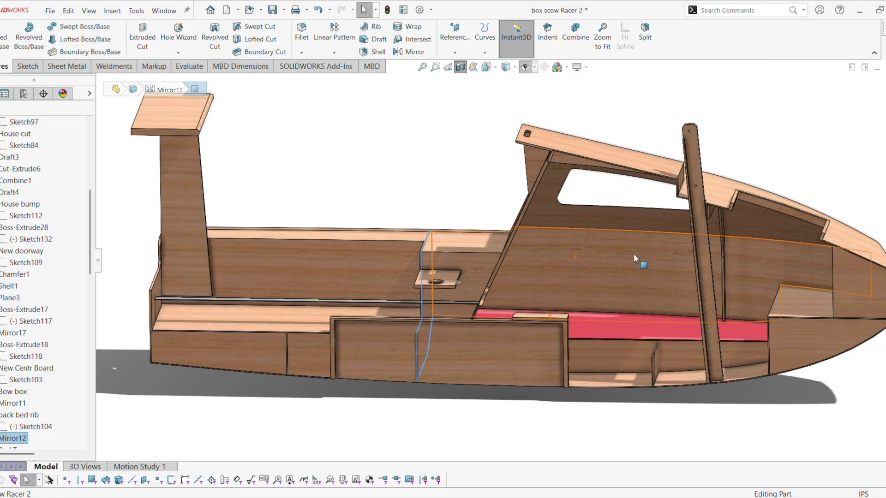
key(ctrl+1)
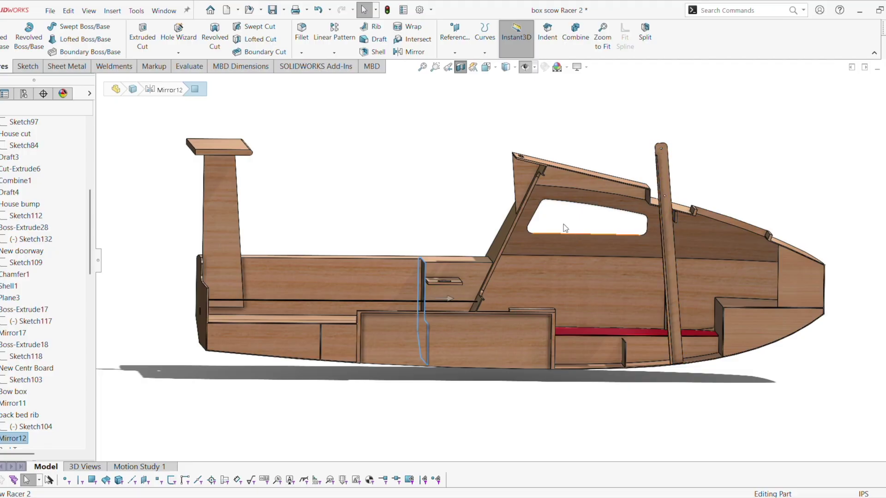
middle_drag(657, 233, 676, 252)
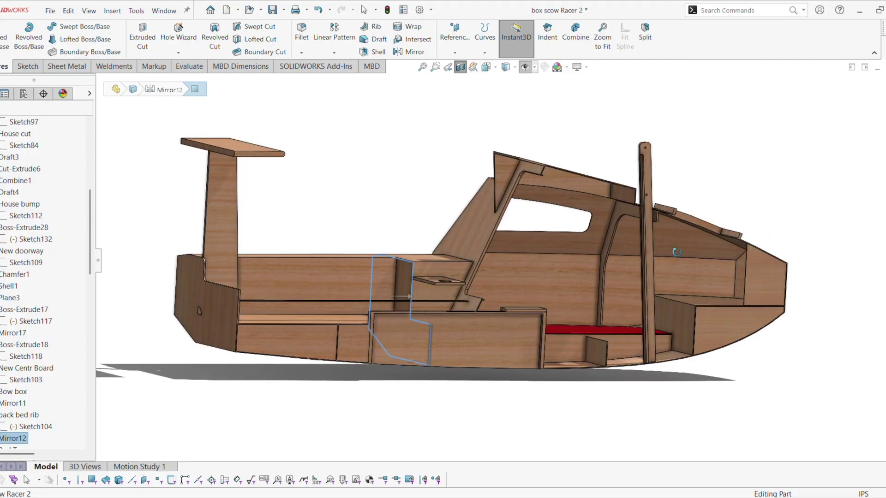
key(ctrl+1)
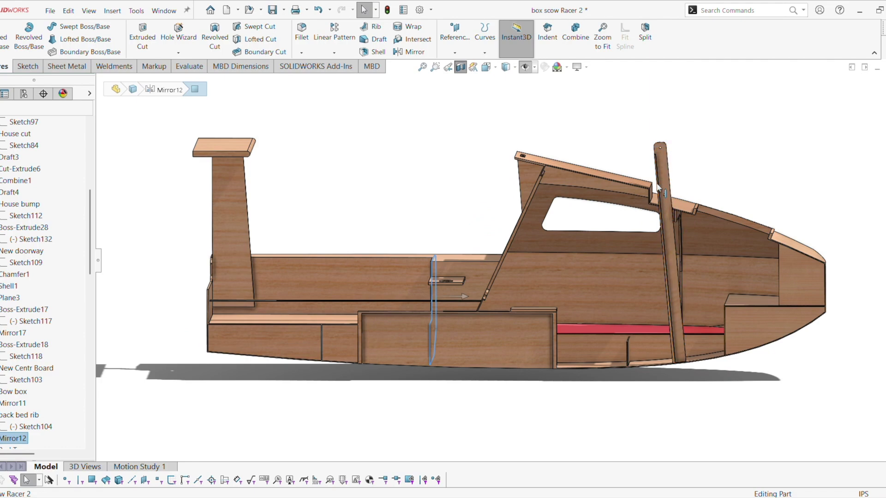
middle_drag(665, 199, 663, 196)
scroll(655, 206, down, 5)
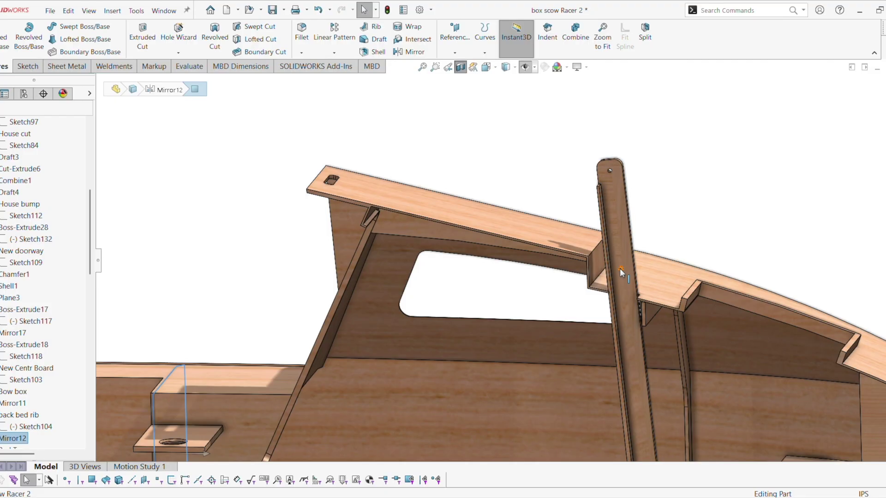
middle_drag(600, 310, 571, 303)
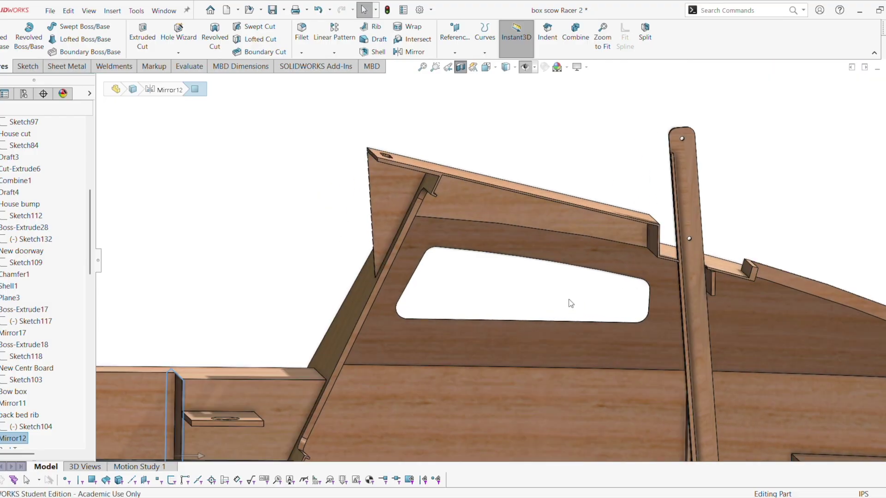
scroll(564, 288, up, 3)
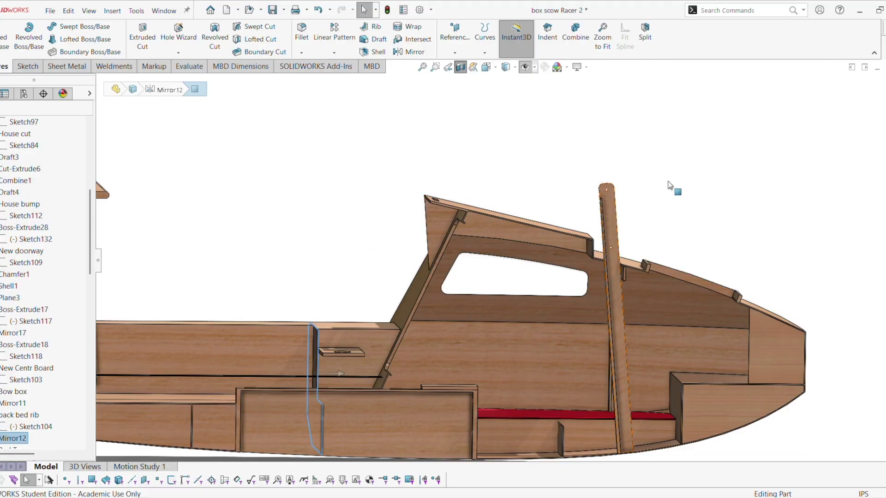
scroll(418, 201, up, 2)
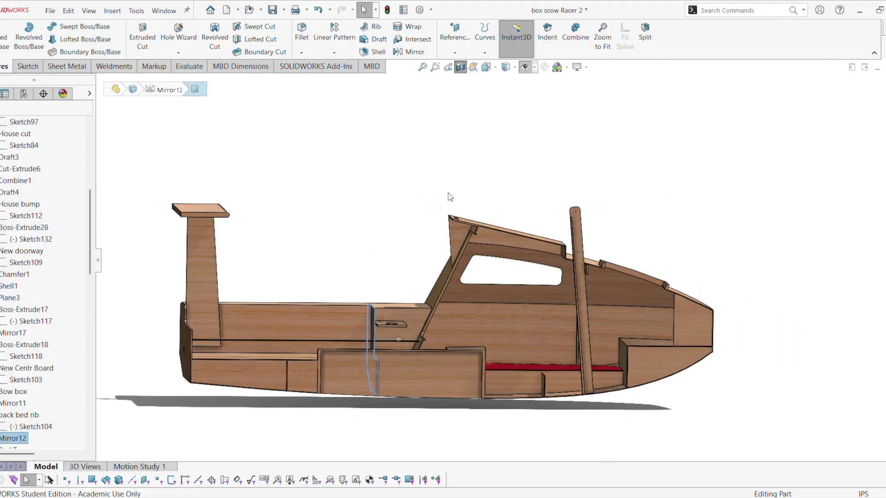
middle_drag(203, 208, 234, 246)
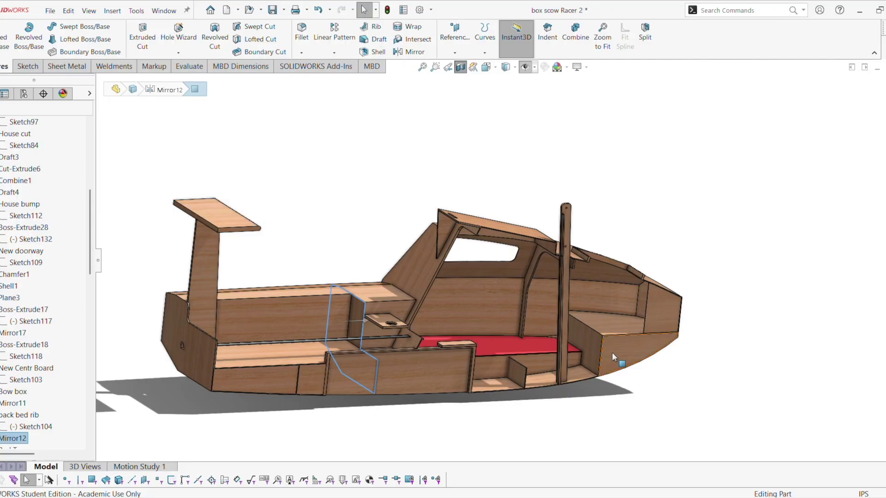
scroll(612, 352, down, 5)
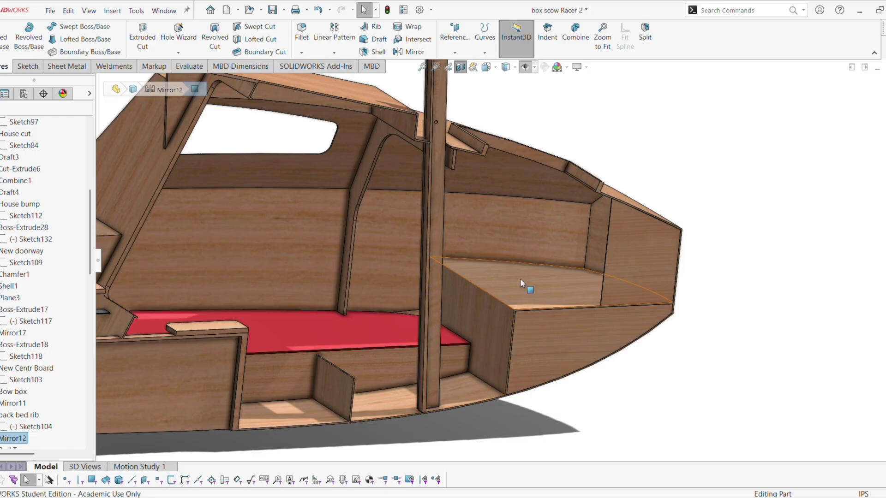
middle_drag(619, 239, 596, 220)
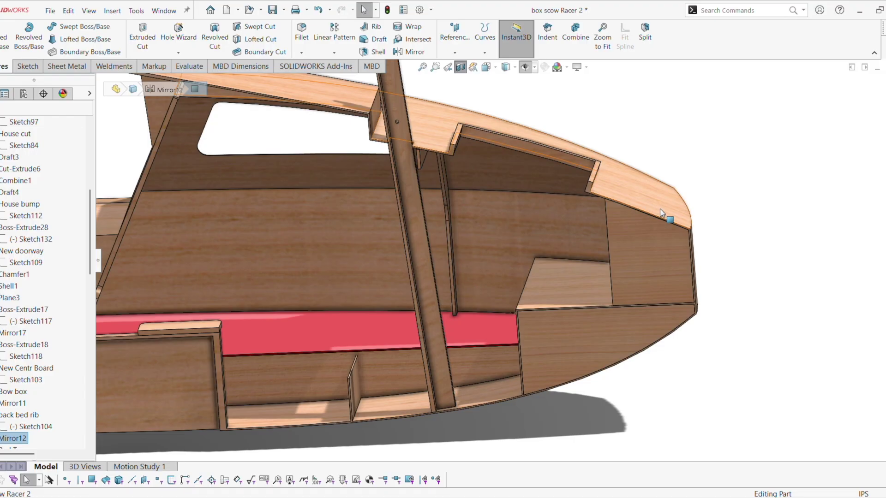
scroll(643, 223, up, 2)
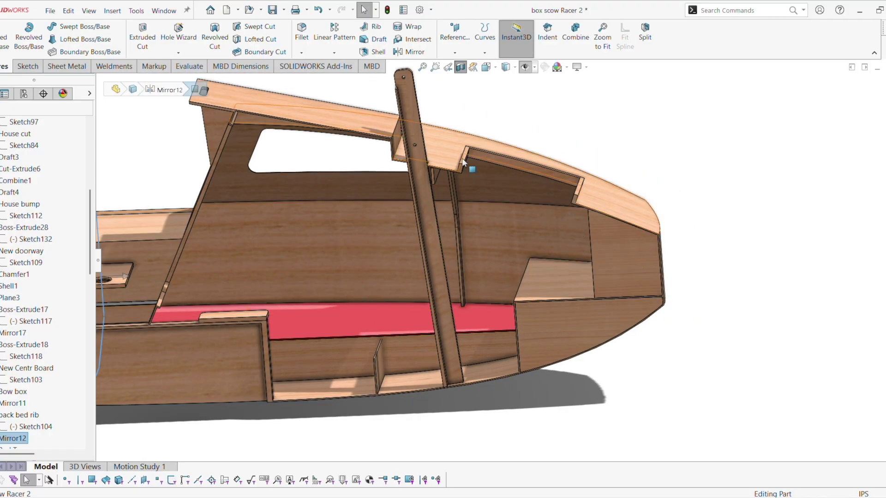
middle_drag(492, 179, 475, 218)
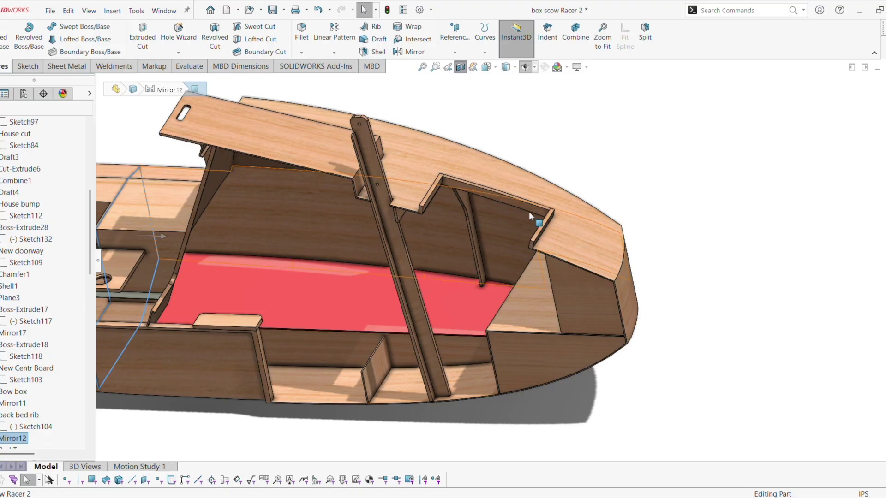
scroll(458, 257, up, 3)
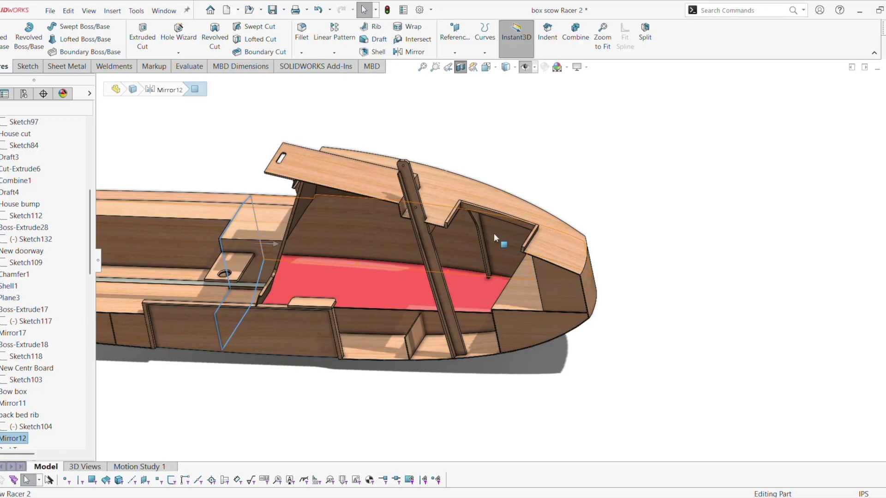
middle_drag(494, 233, 510, 237)
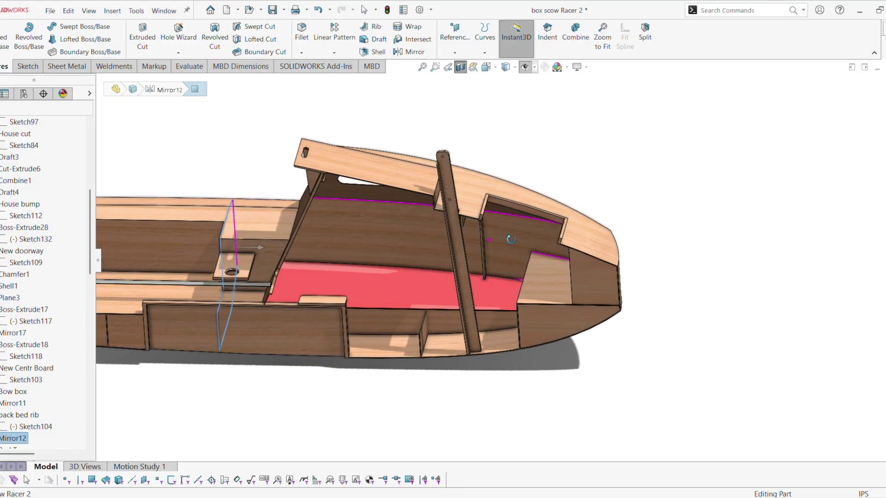
click(464, 69)
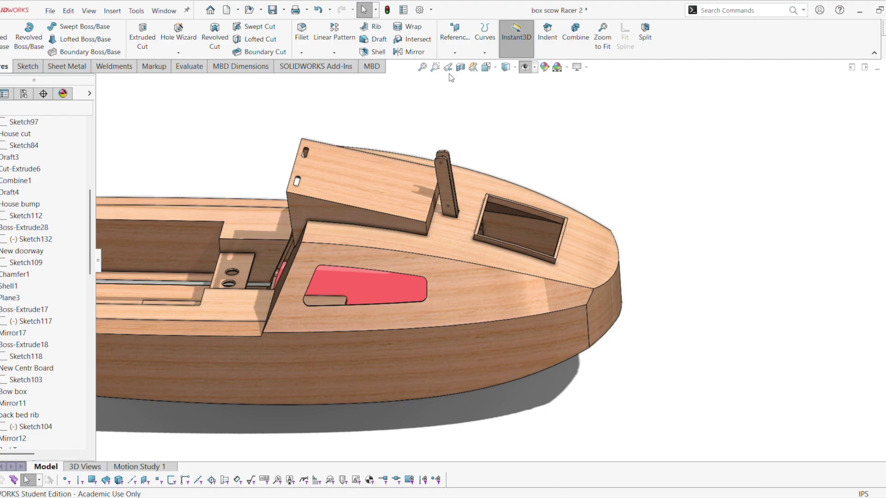
- Switch the section to the Top Plane and raise it to 6.78in to expose the internal frames
click(460, 68)
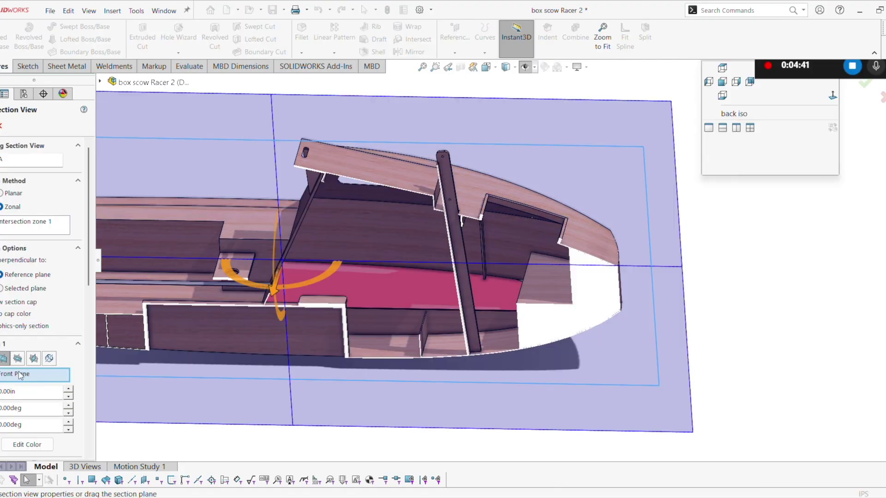
click(18, 359)
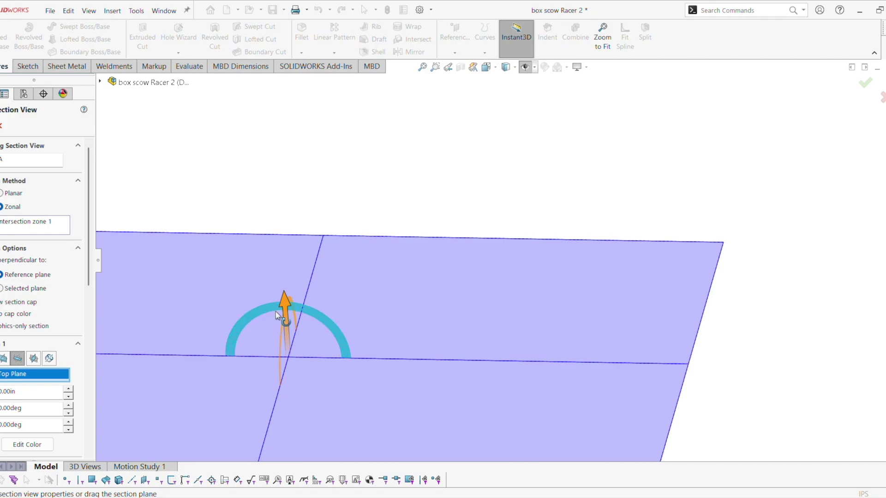
drag(287, 302, 283, 279)
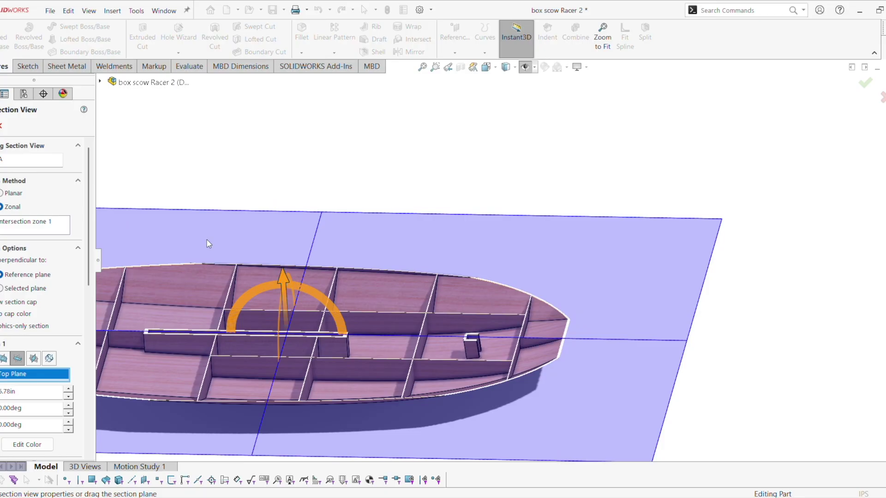
scroll(525, 159, up, 5)
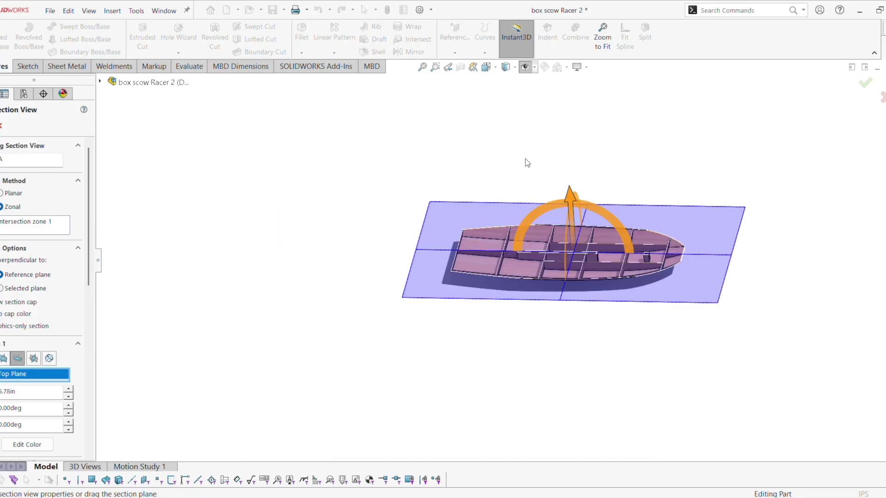
key(Return)
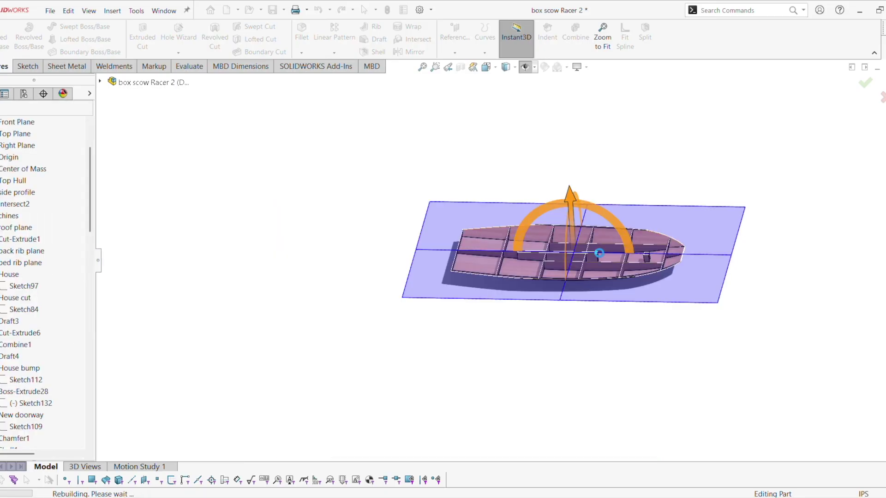
scroll(594, 244, down, 4)
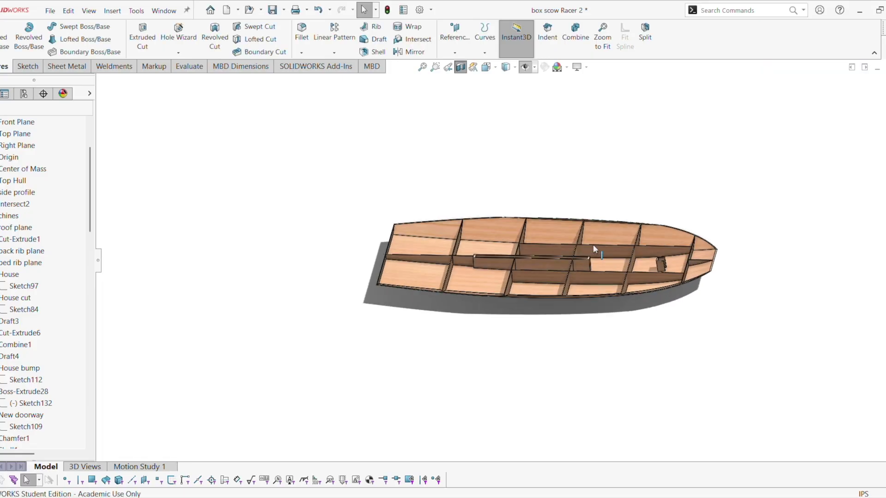
scroll(593, 245, down, 2)
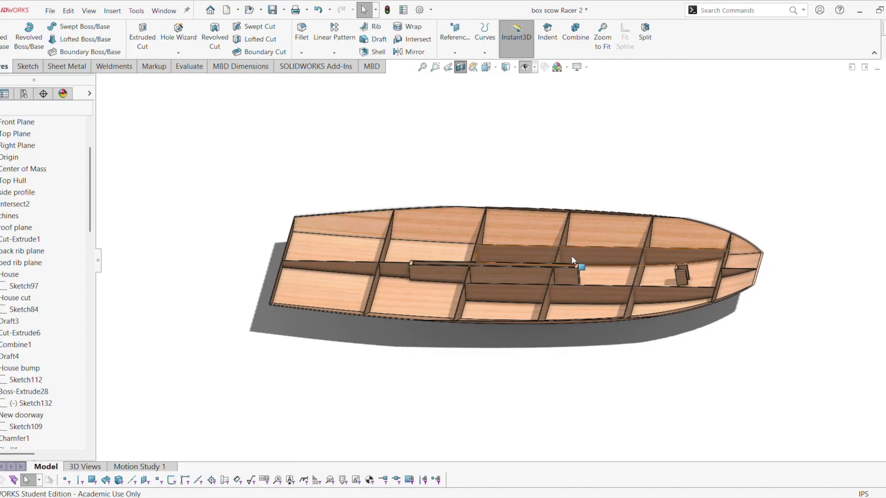
scroll(571, 256, down, 2)
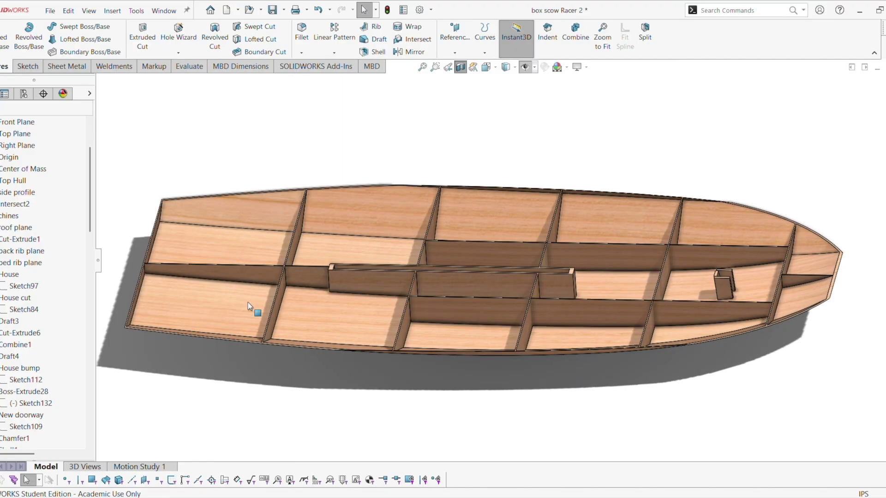
middle_drag(331, 296, 329, 193)
key(space)
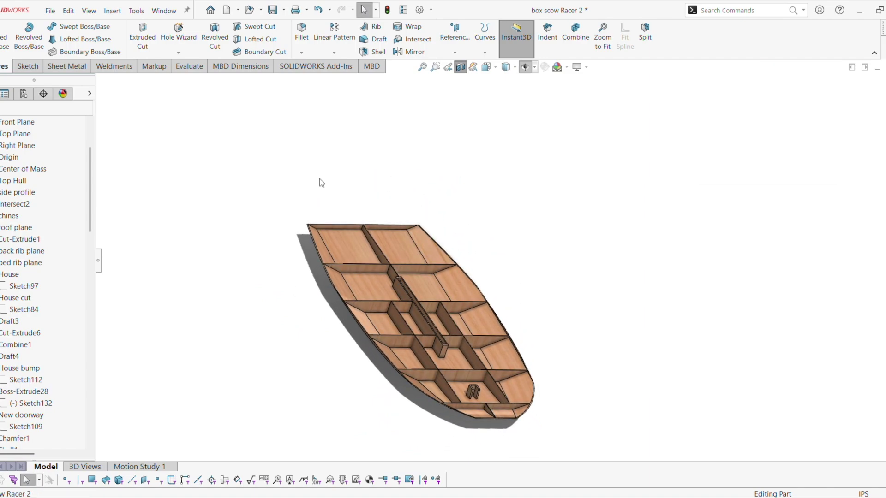
click(460, 67)
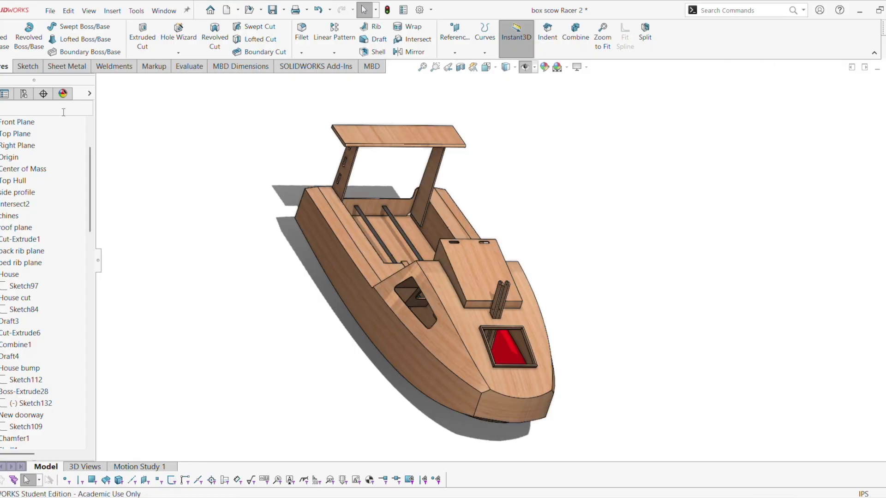
- Re-enable the section, raise the cut a step and view it from the saved back iso orientation
click(458, 69)
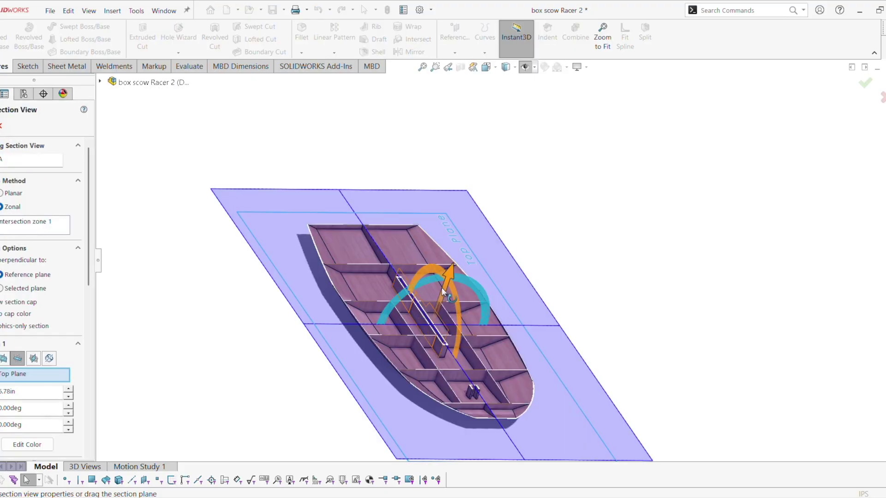
drag(445, 287, 450, 275)
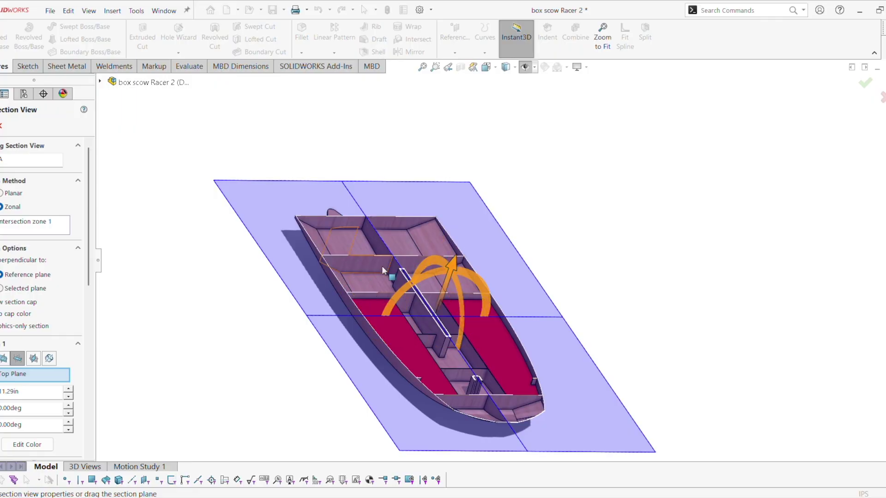
key(space)
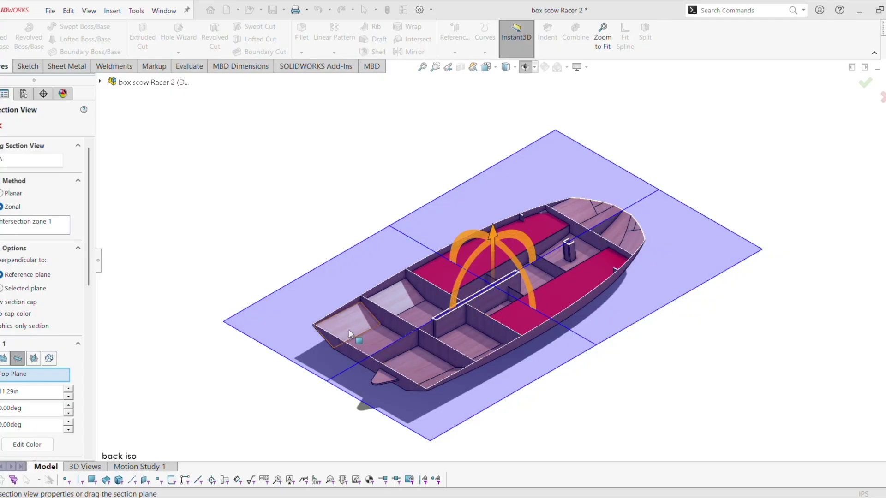
scroll(425, 364, down, 3)
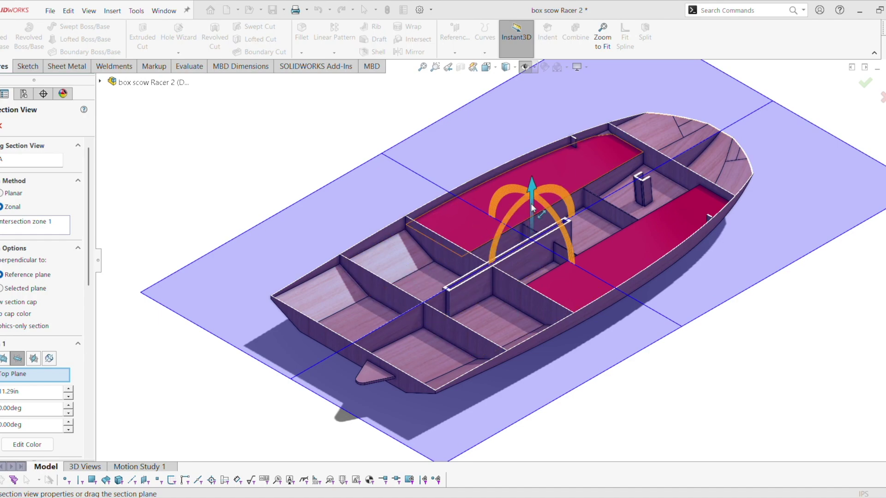
- Raise the cut to 13.45in and further up through the cabin, then close the section view
drag(530, 203, 519, 142)
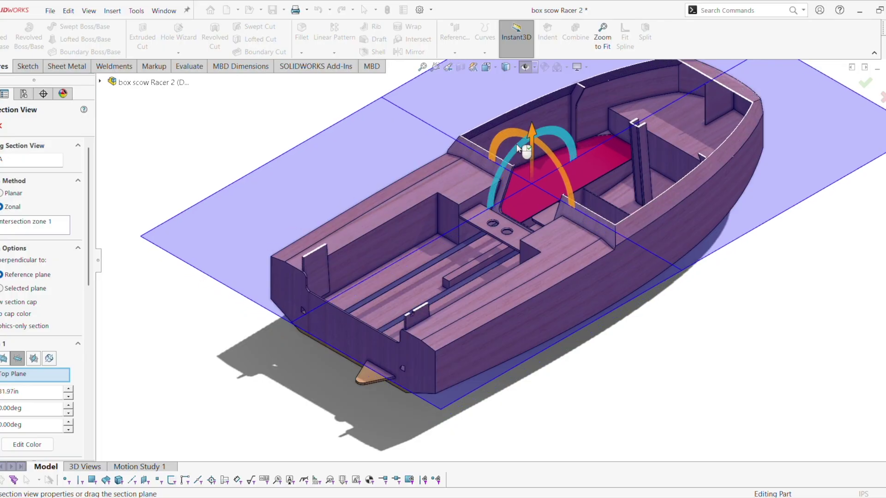
scroll(502, 170, up, 1)
scroll(502, 170, up, 1)
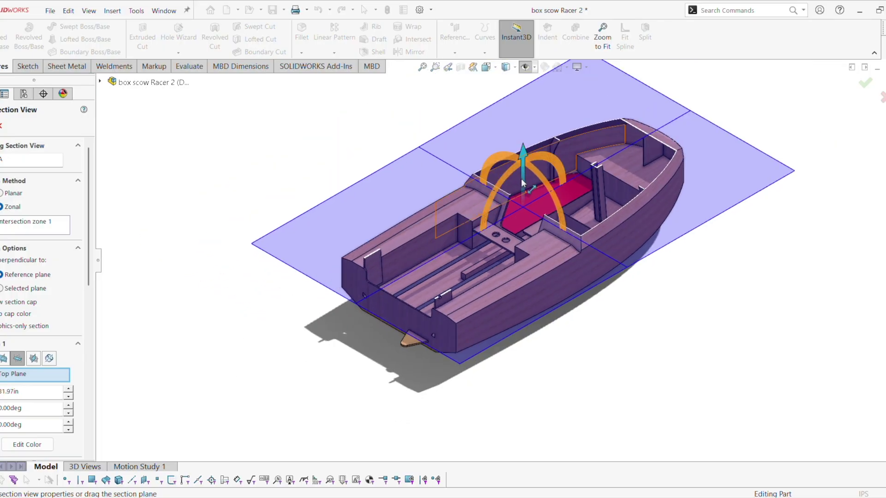
drag(522, 178, 516, 130)
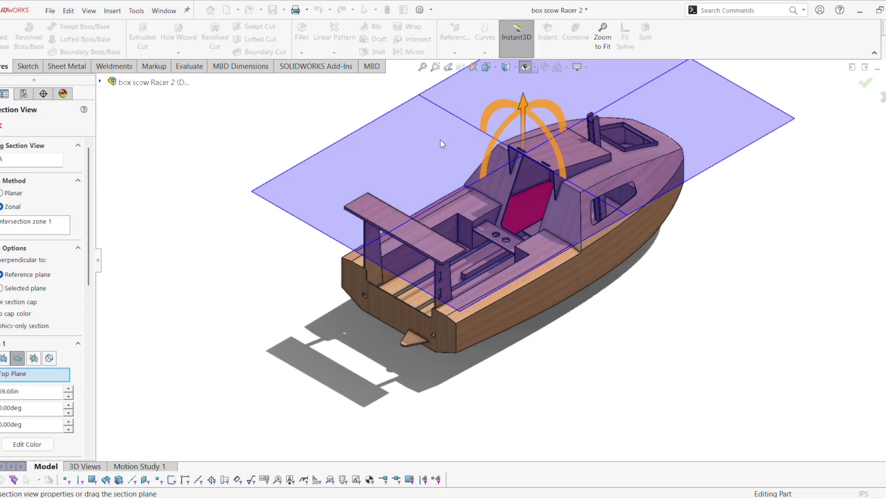
click(2, 127)
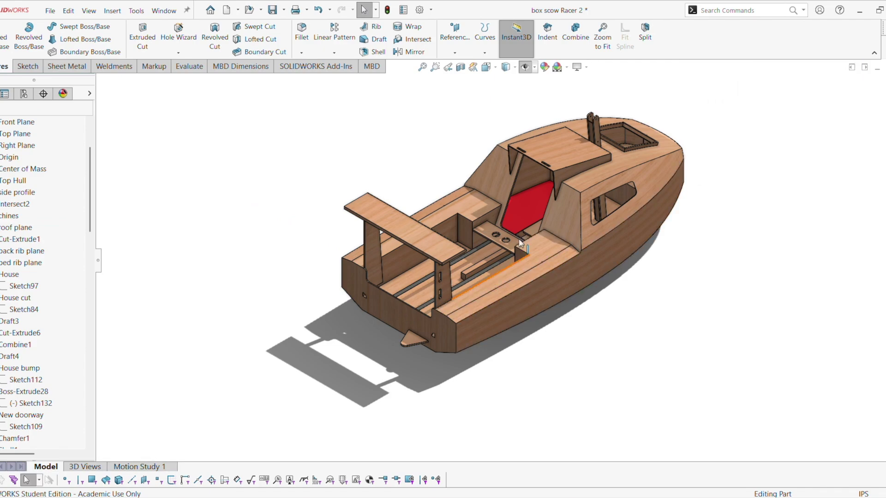
- Zoom and orbit the uncut boat toward a top-down view
scroll(452, 285, down, 2)
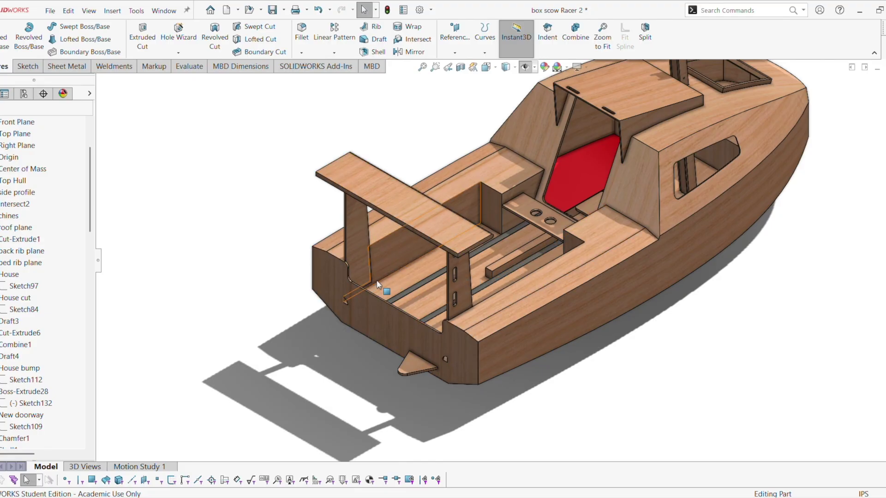
scroll(387, 276, down, 3)
scroll(387, 276, up, 5)
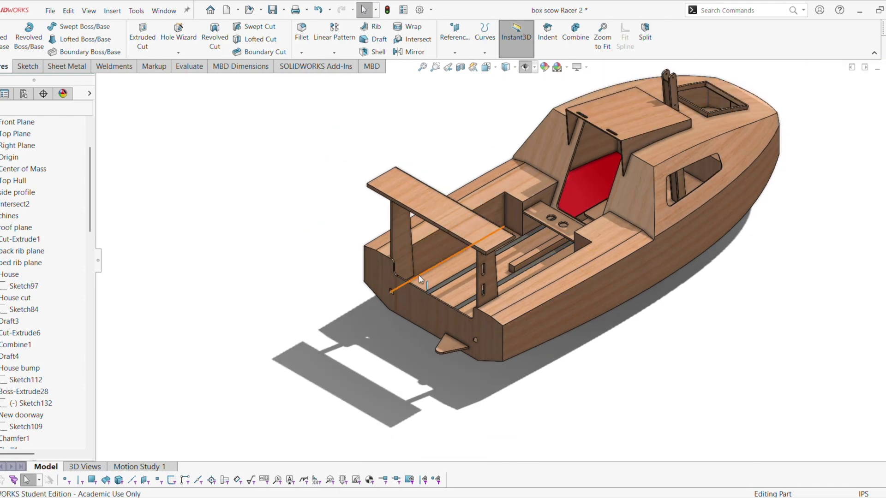
scroll(419, 275, up, 1)
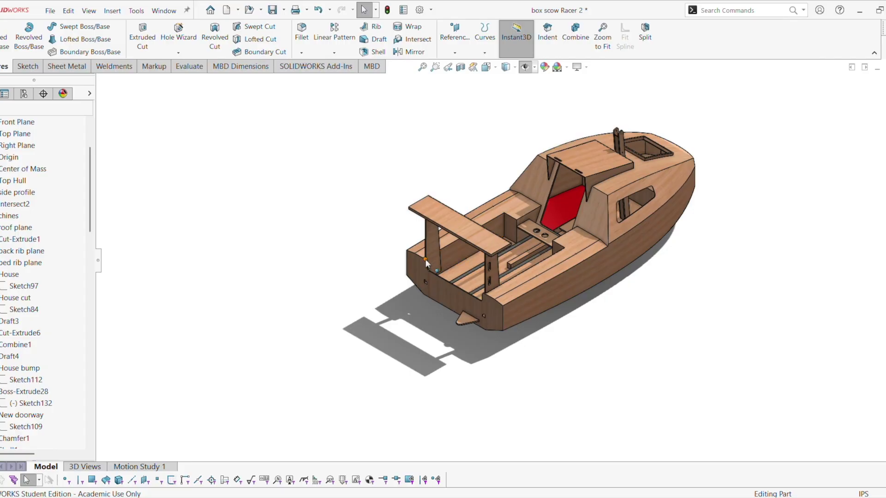
middle_drag(444, 262, 411, 256)
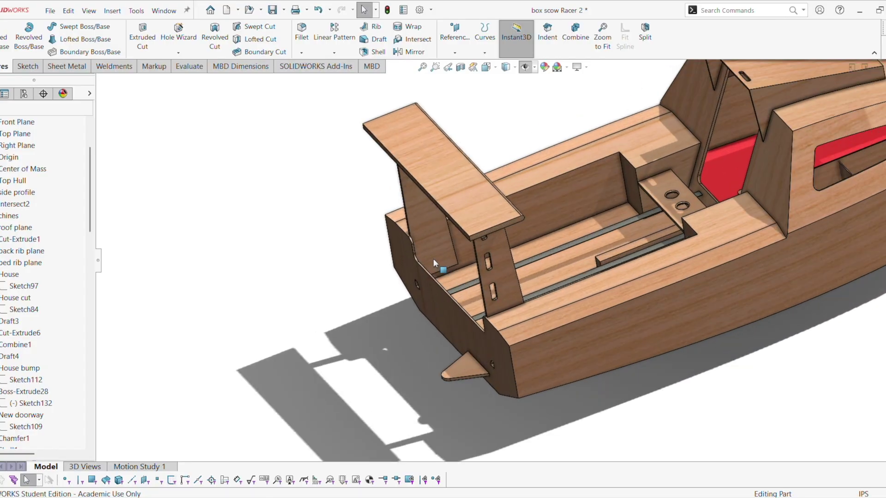
scroll(433, 258, up, 2)
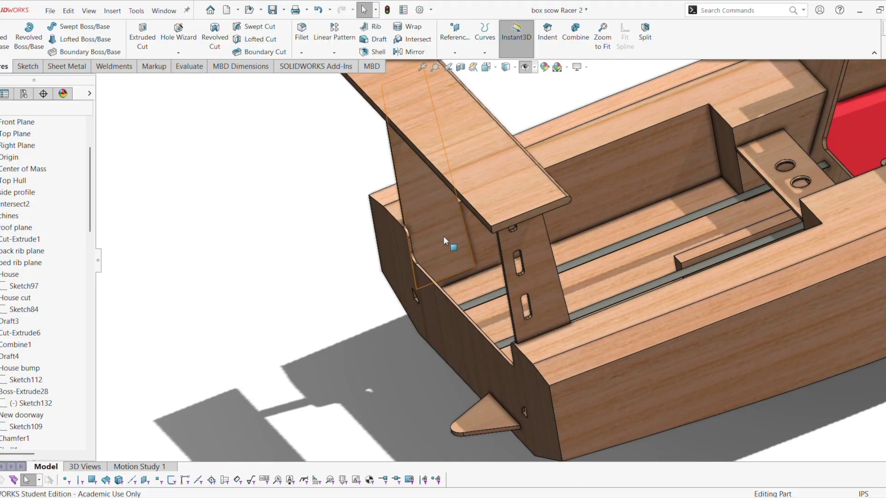
scroll(444, 236, down, 3)
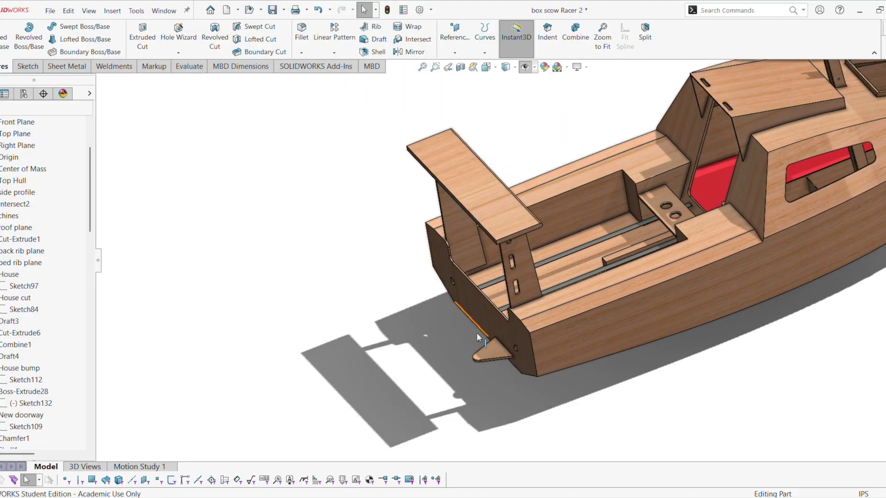
scroll(480, 309, down, 3)
scroll(453, 300, up, 2)
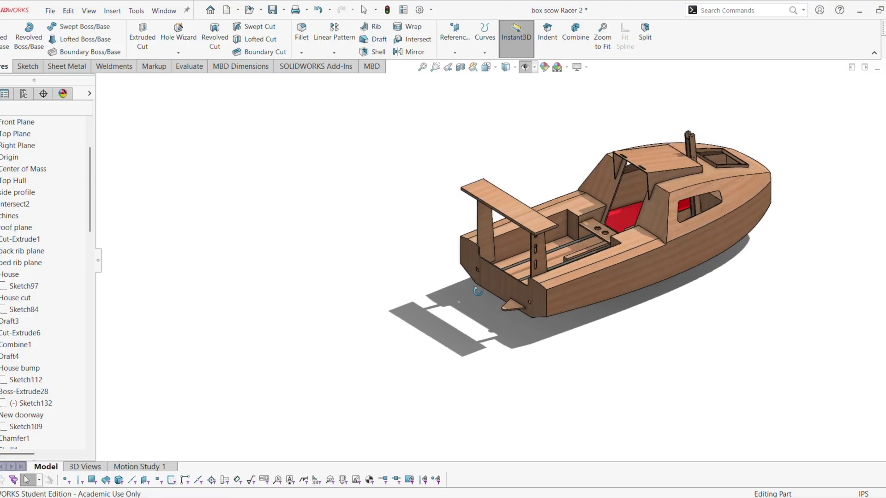
scroll(495, 273, up, 4)
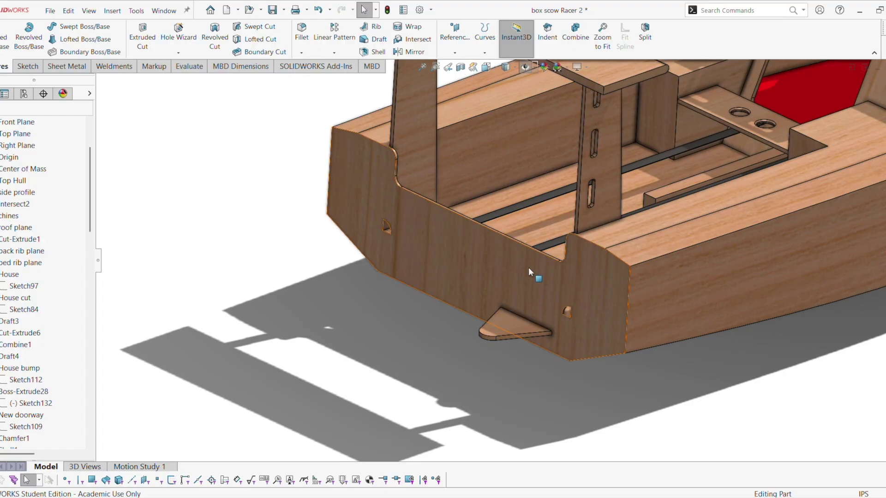
scroll(566, 310, up, 5)
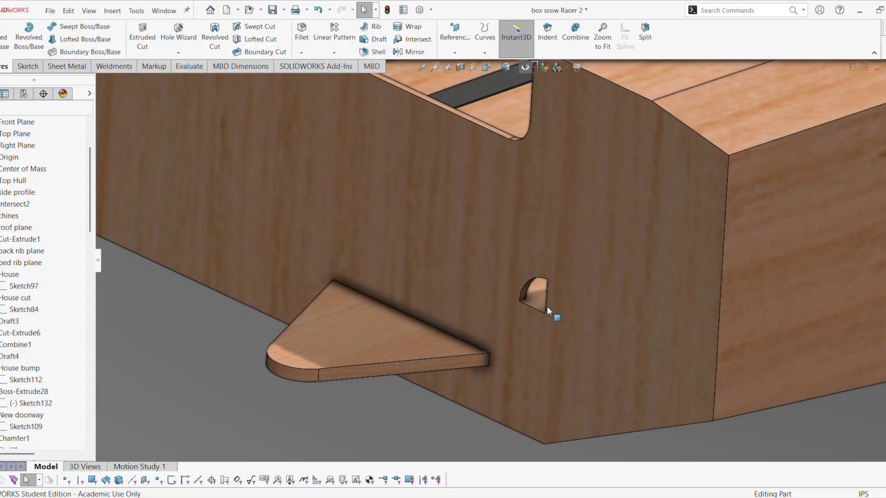
scroll(547, 306, down, 5)
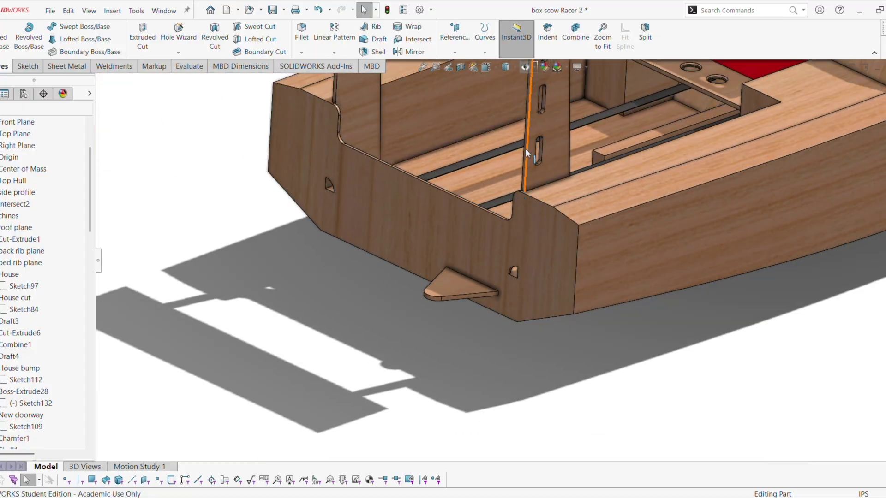
scroll(525, 149, down, 2)
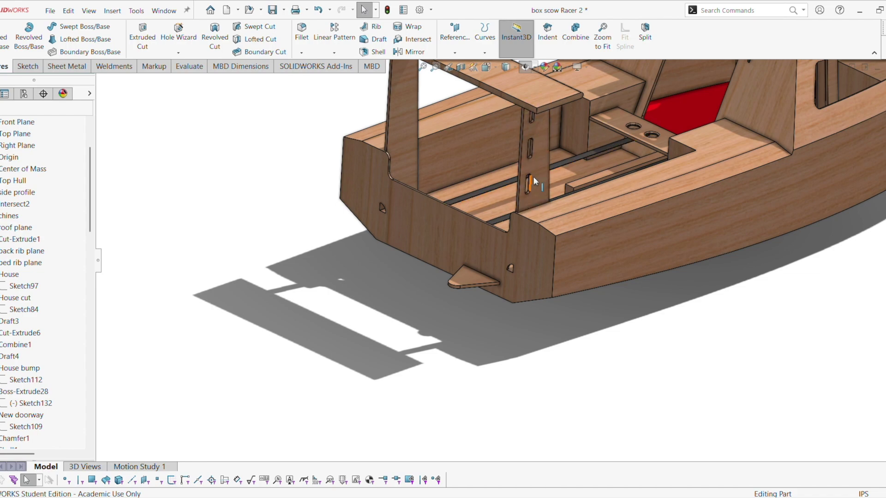
- Orbit around the stern and zoom on the canopy post and two-hole cockpit thwart
middle_drag(503, 175, 422, 165)
scroll(416, 146, down, 2)
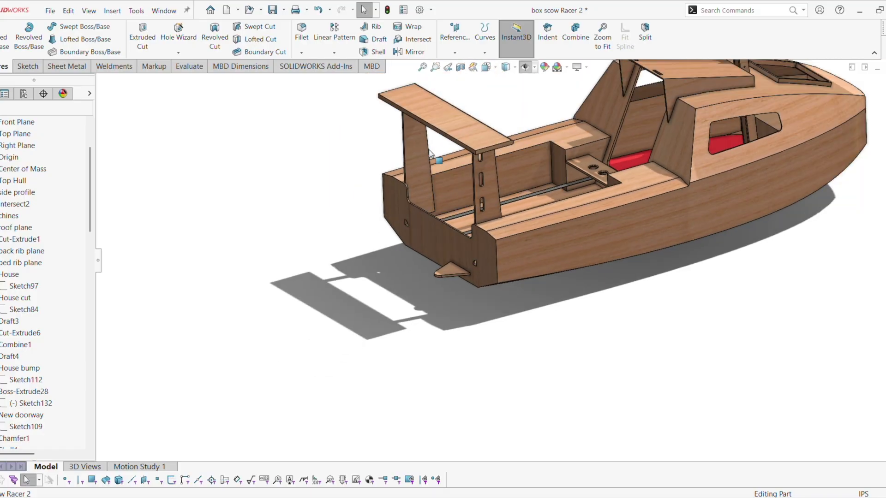
scroll(430, 150, up, 2)
scroll(480, 161, down, 3)
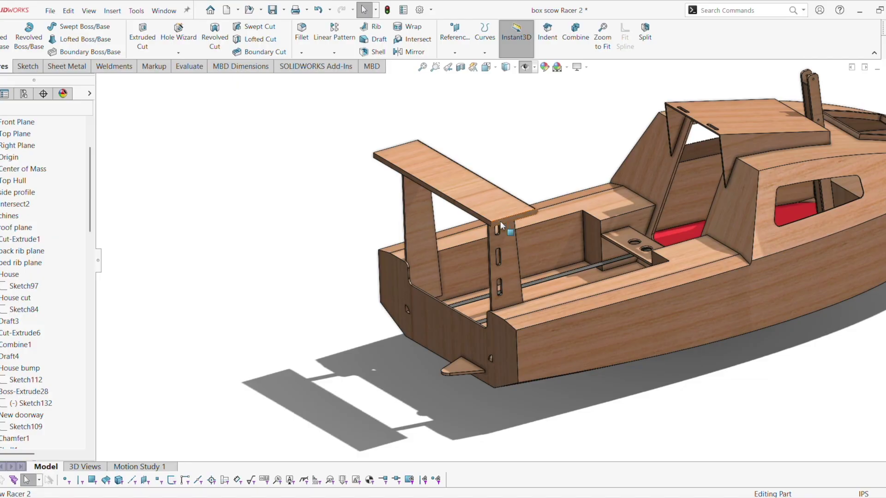
scroll(500, 220, up, 3)
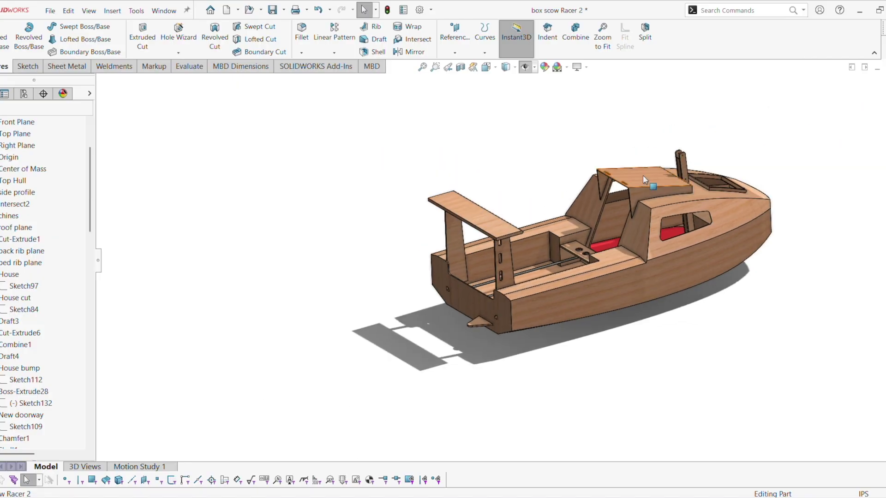
scroll(648, 176, down, 4)
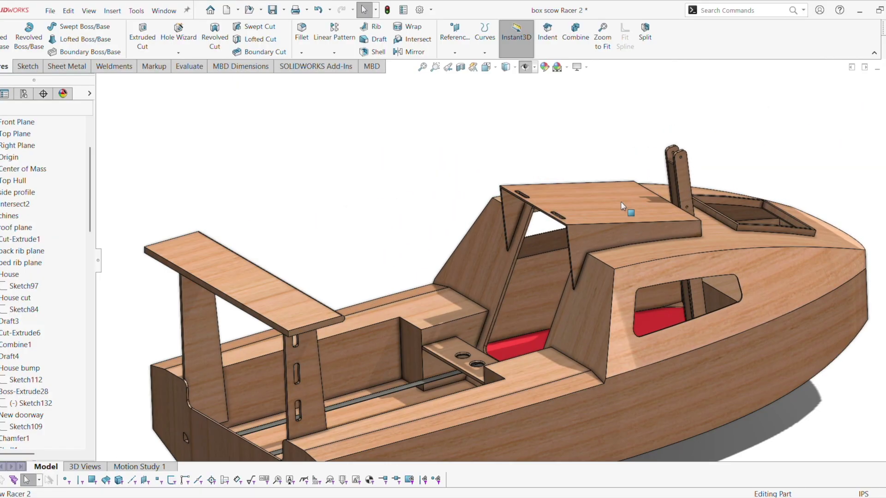
middle_click(628, 245)
middle_drag(629, 246, 650, 212)
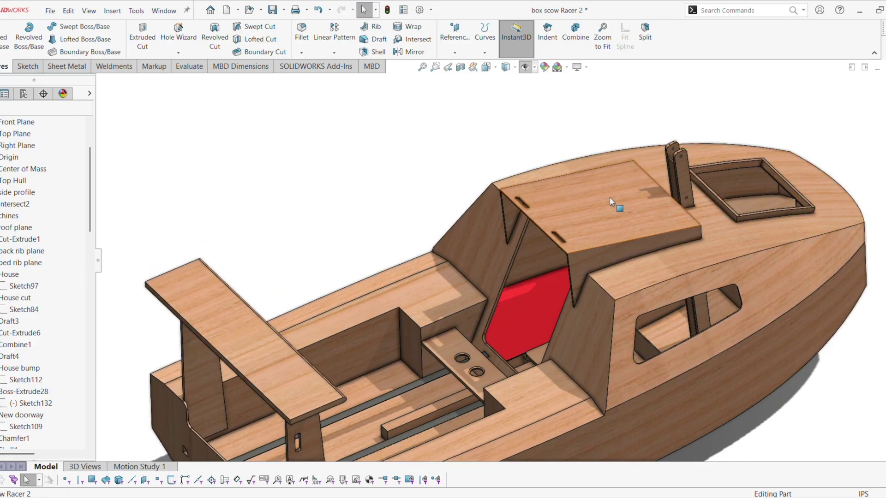
scroll(610, 197, up, 3)
scroll(503, 257, up, 2)
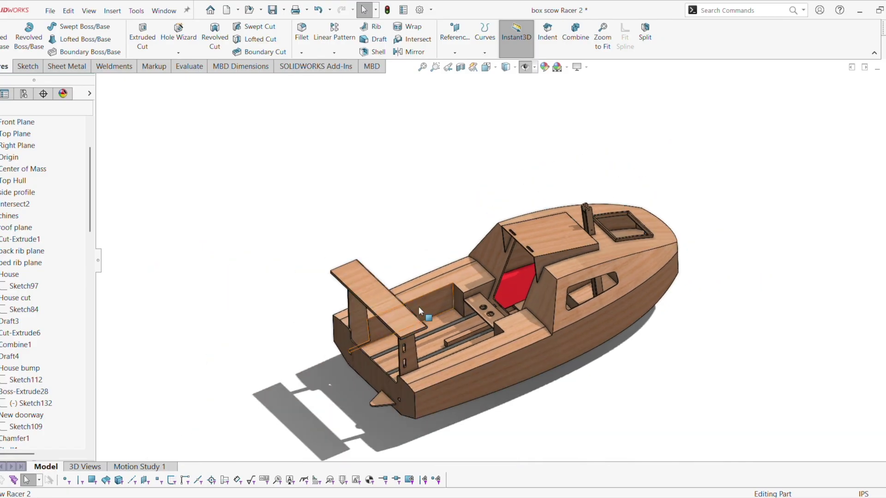
scroll(398, 313, up, 2)
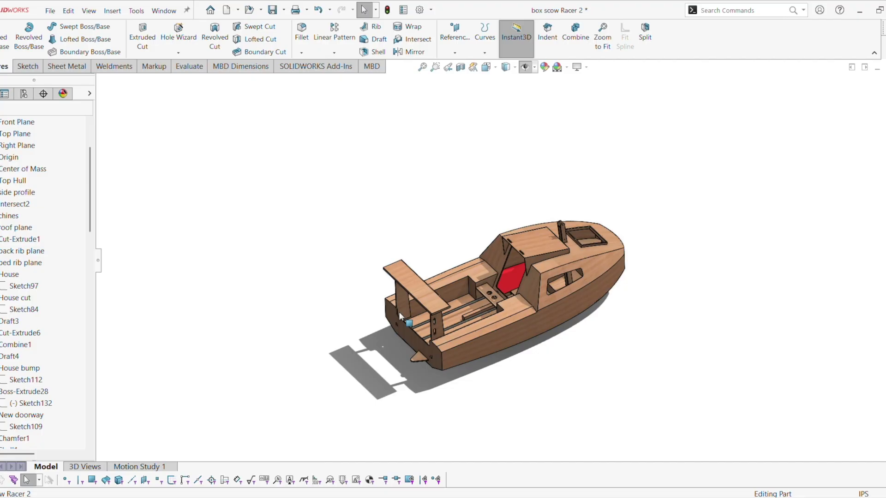
scroll(428, 293, down, 5)
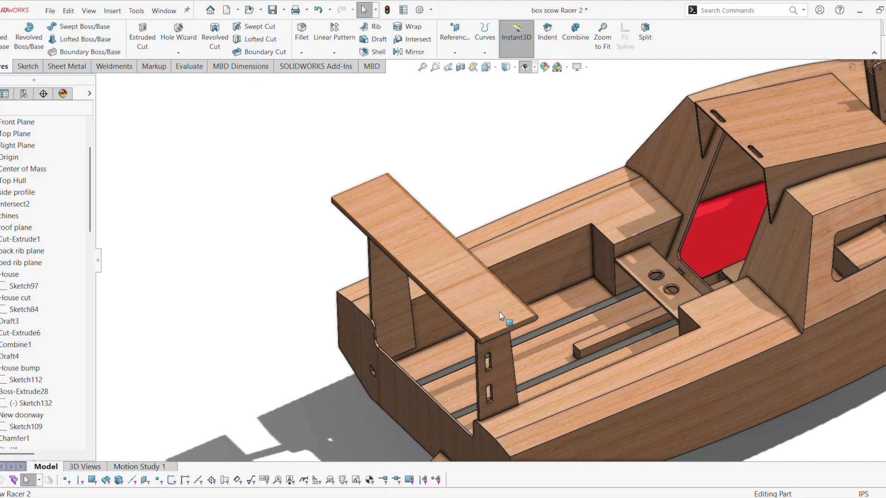
scroll(441, 275, up, 5)
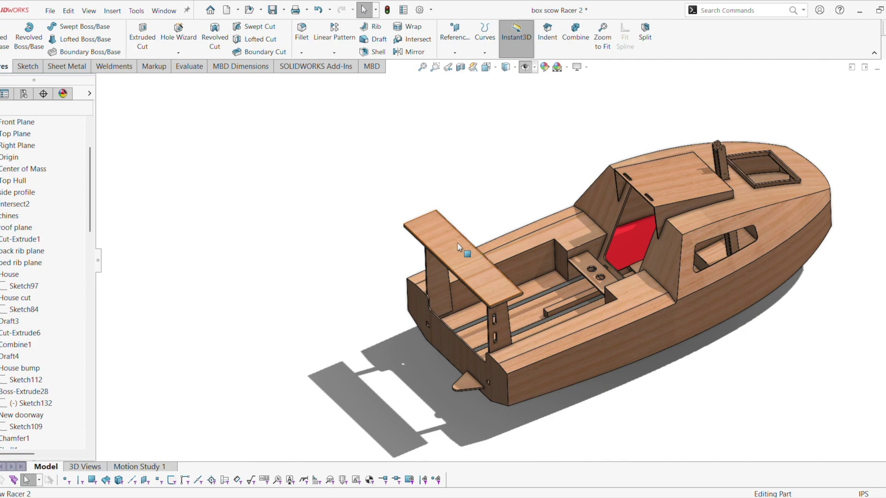
scroll(458, 243, up, 3)
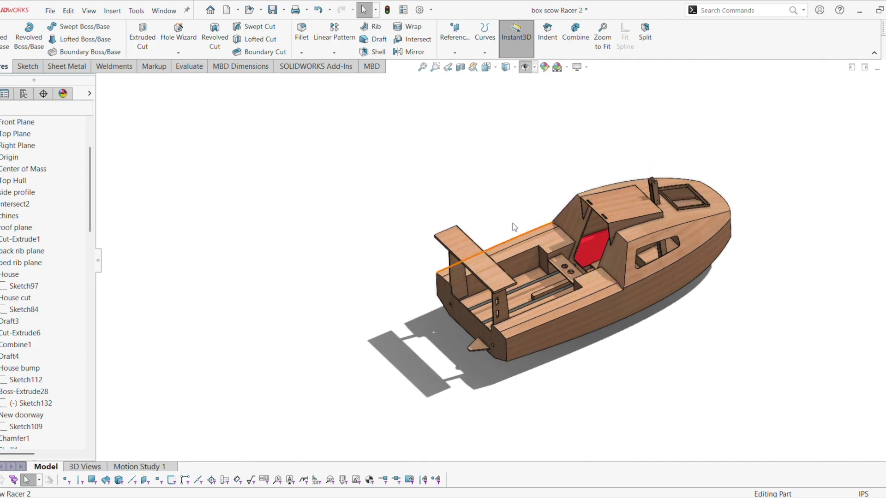
- Zoom out from the drilled seat plate and orbit toward the bow deck, forward hatch and mast post
scroll(567, 267, down, 6)
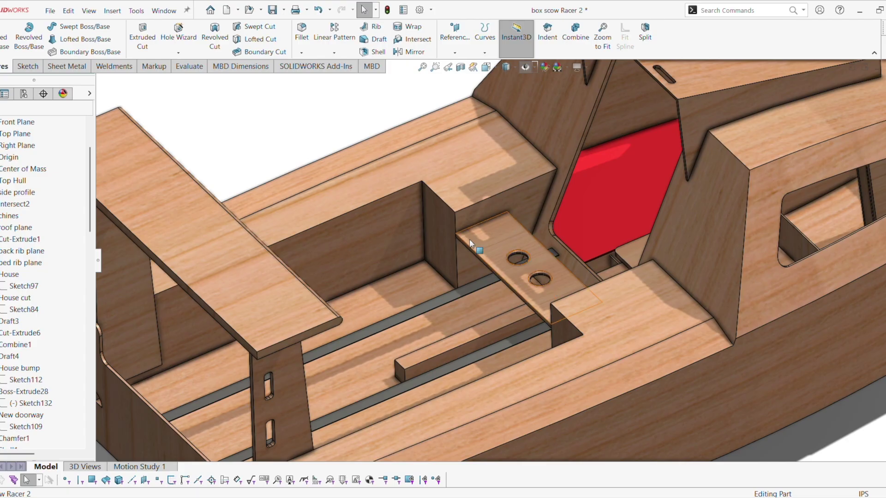
scroll(478, 234, down, 3)
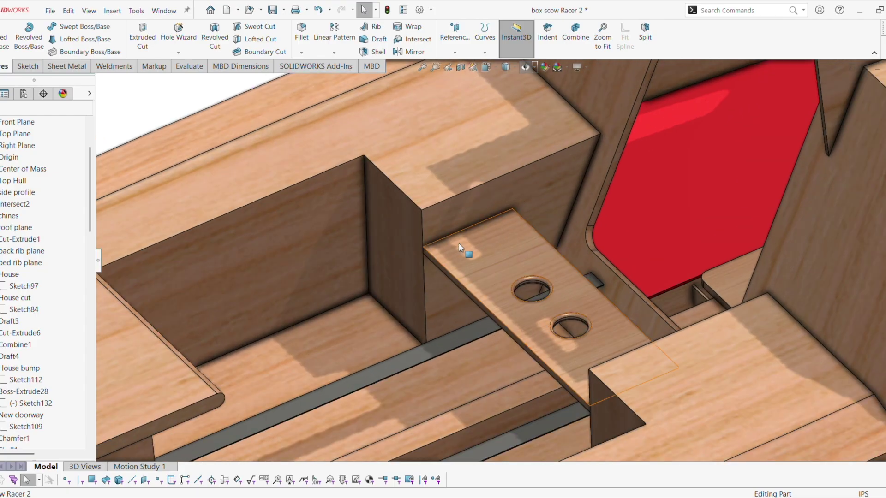
scroll(511, 223, up, 5)
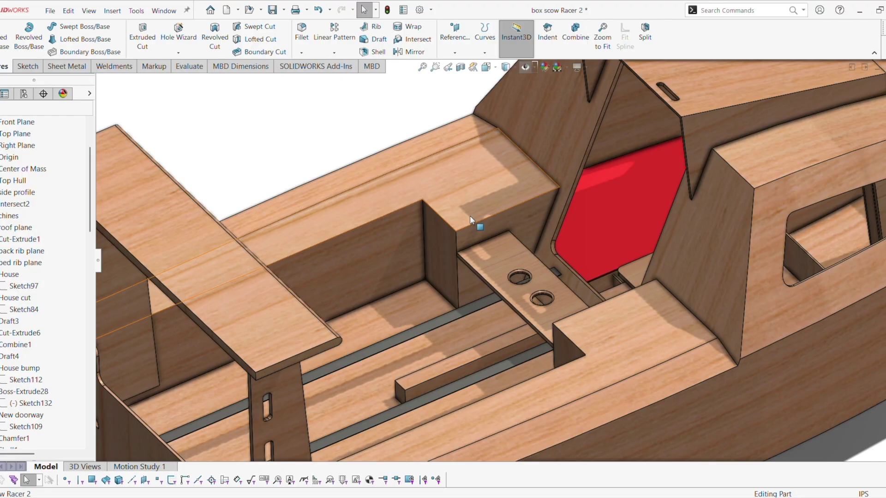
scroll(484, 252, up, 2)
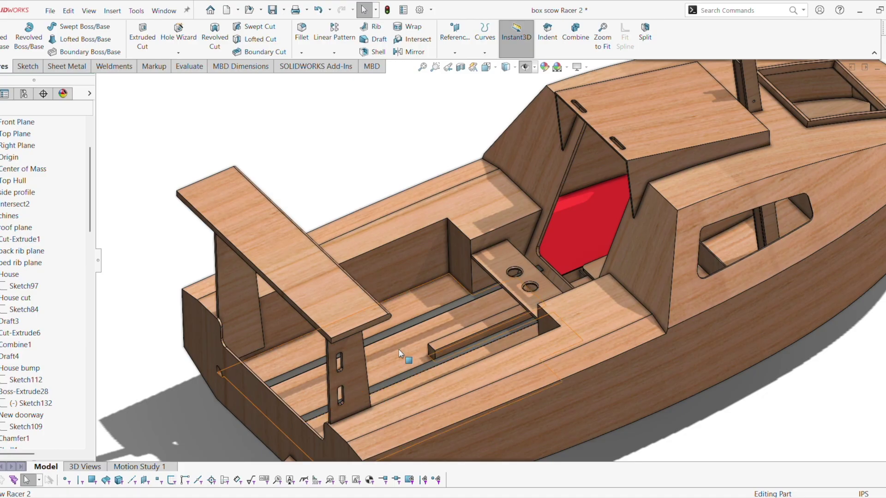
middle_drag(399, 354, 309, 322)
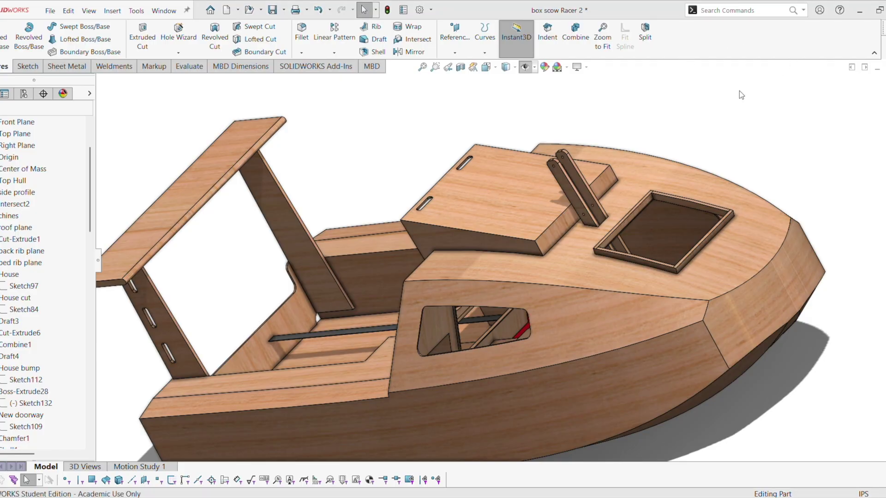
- Jump to Isometric (Ctrl+7), then orbit and zoom to look down into the cockpit and red cabin
key(ctrl+7)
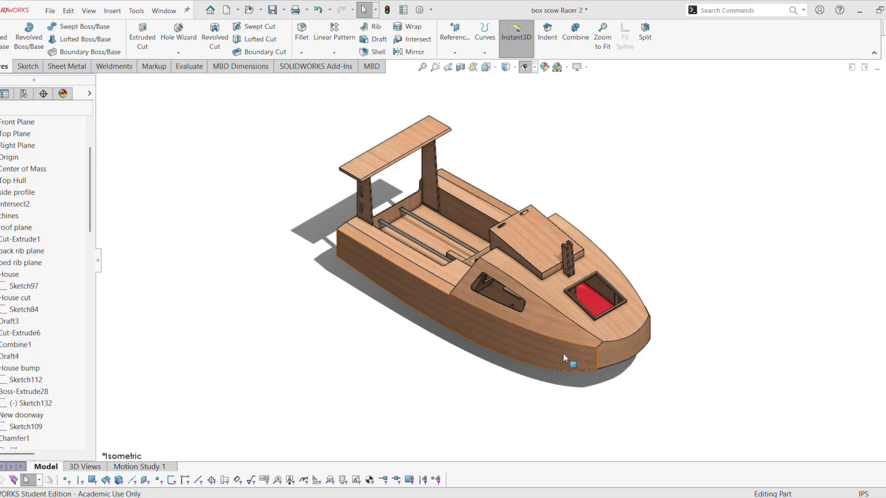
middle_drag(578, 330, 545, 252)
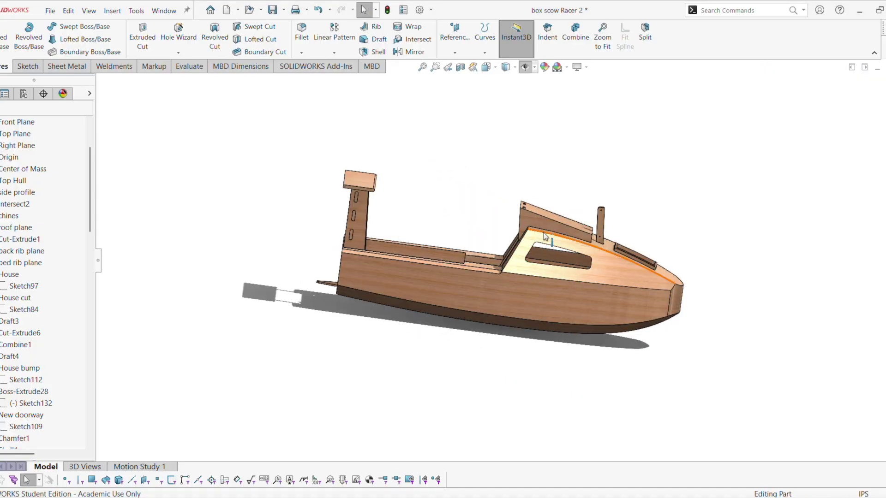
scroll(540, 244, down, 3)
middle_drag(555, 251, 452, 208)
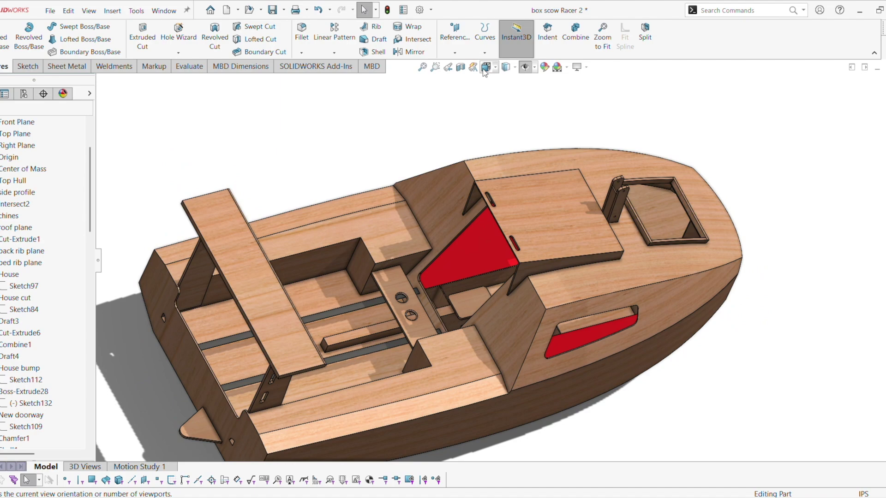
- Section the boat along the Right Plane at 96.04in, just aft of the cabin
click(460, 67)
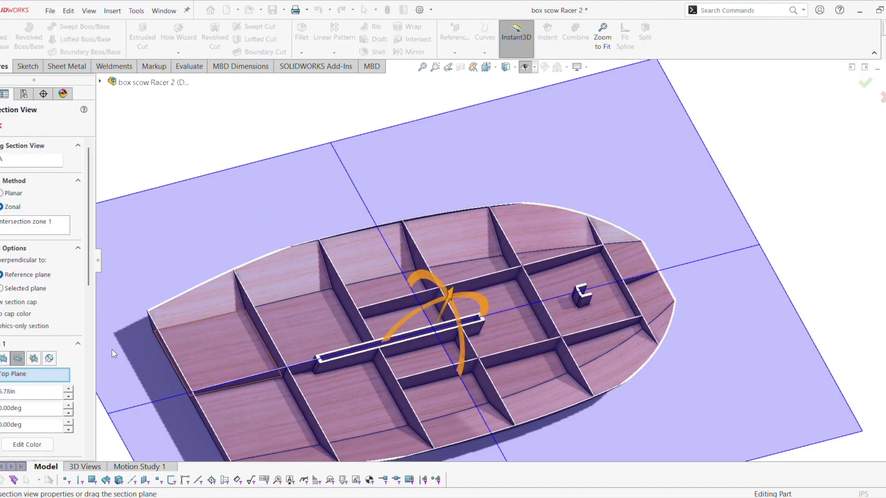
click(33, 359)
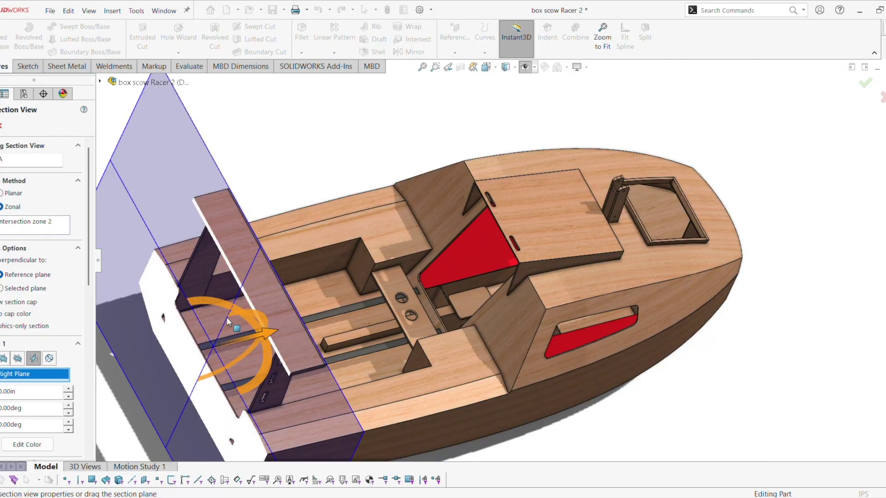
drag(237, 336, 579, 263)
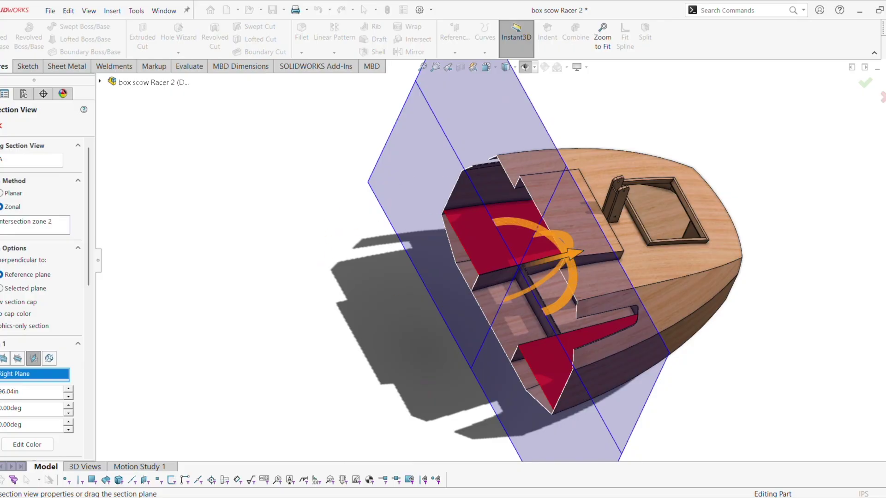
key(Escape)
key(space)
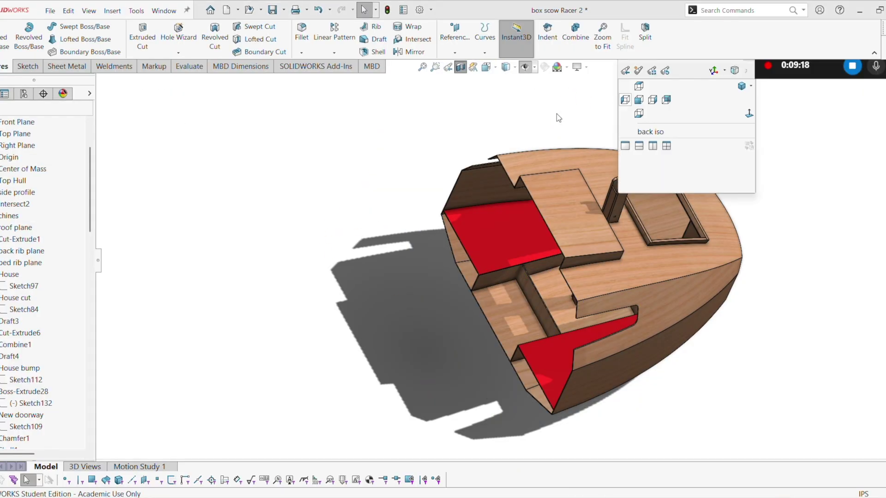
- View the cut cabin from the Left, then orbit higher to see the red seats and deck tops
key(ctrl+3)
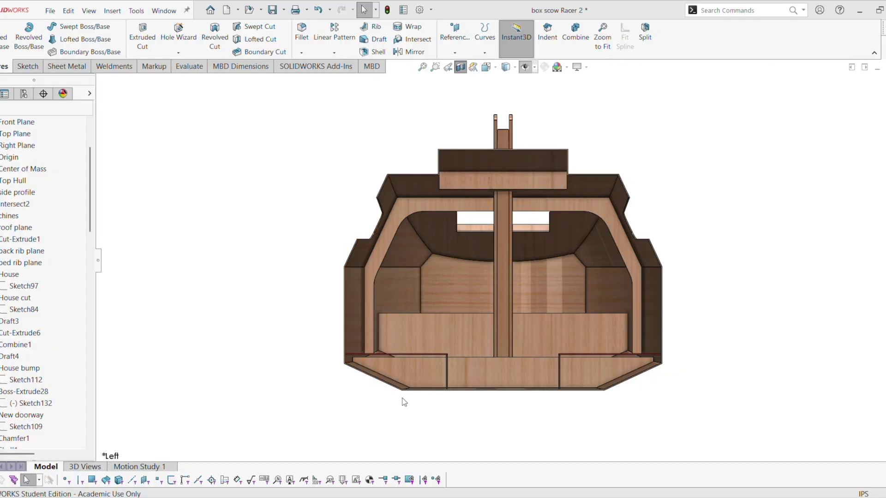
key(space)
mouse_move(484, 307)
middle_down()
mouse_move(478, 330)
mouse_move(481, 301)
middle_up()
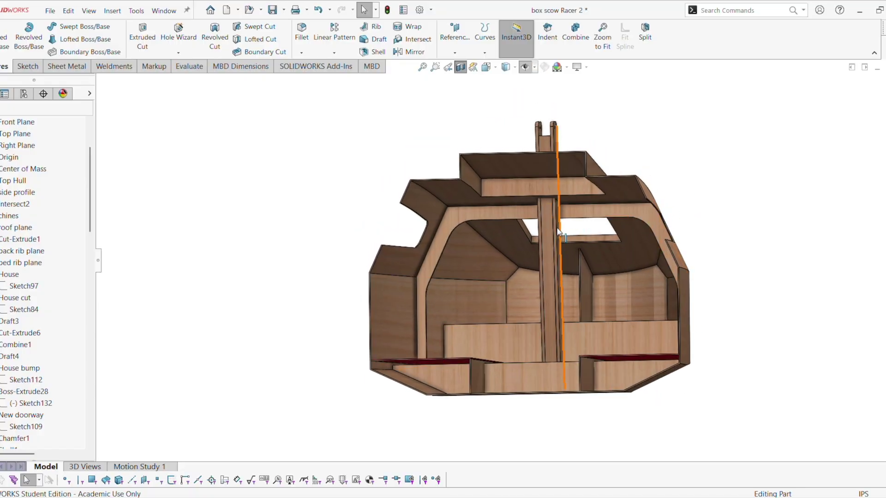
middle_drag(530, 288, 496, 346)
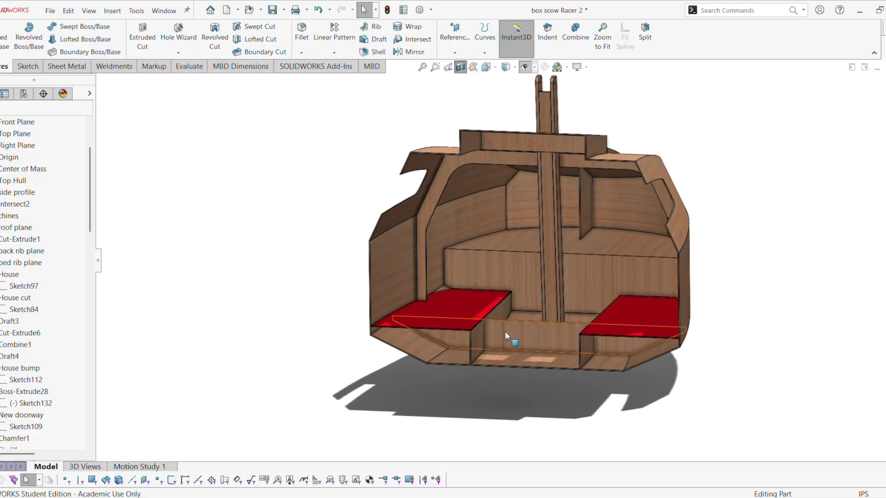
middle_drag(517, 303, 515, 311)
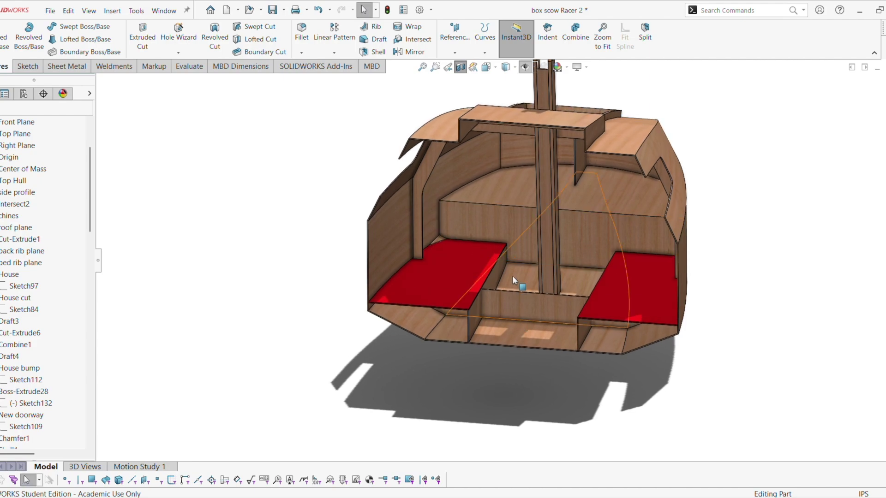
- Return to the Front view, orbit over the cabin interior, then switch to the Top view
key(ctrl+1)
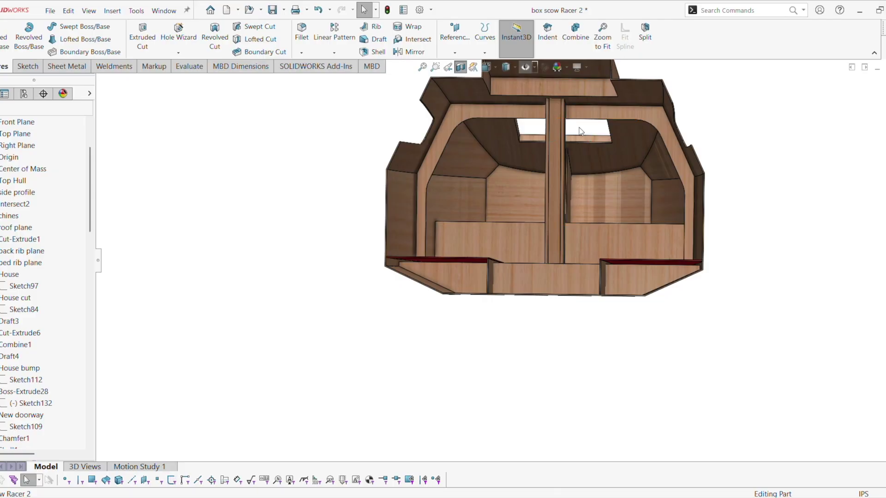
mouse_move(495, 179)
middle_down()
mouse_move(485, 247)
mouse_move(449, 293)
middle_up()
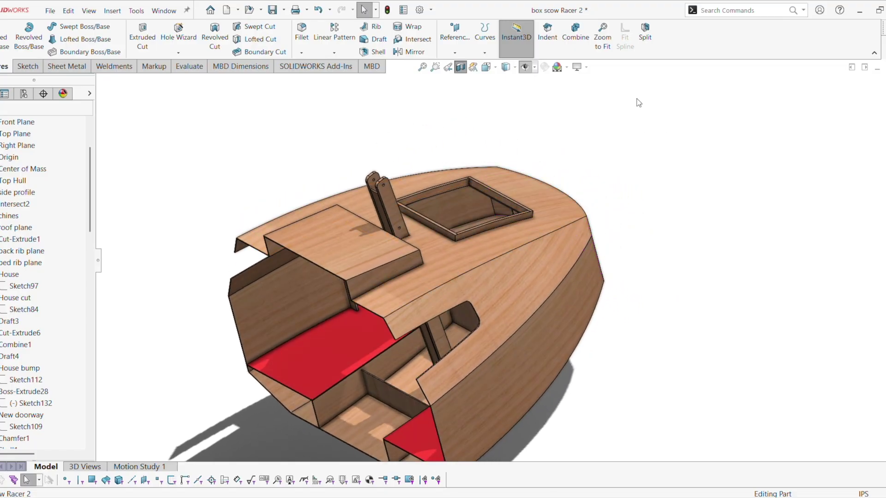
key(ctrl+5)
key(space)
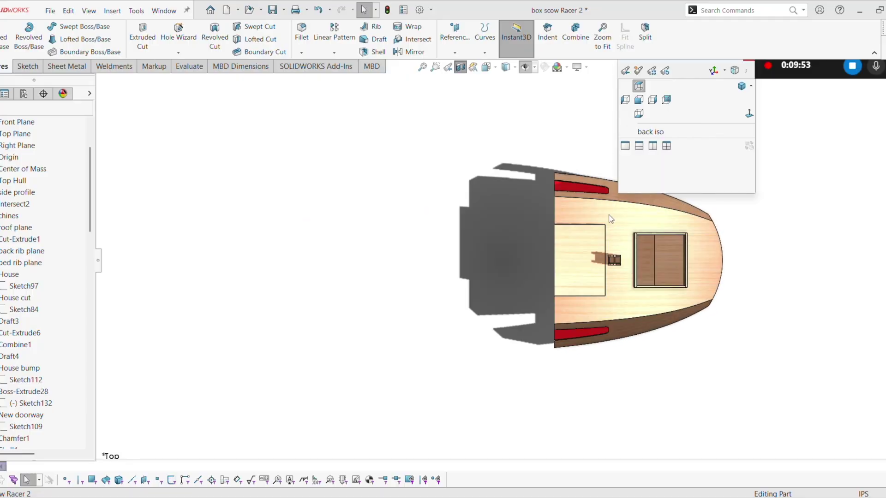
- Switch to the back iso view and zoom in on the cabin's red seats and compartments
key(Escape)
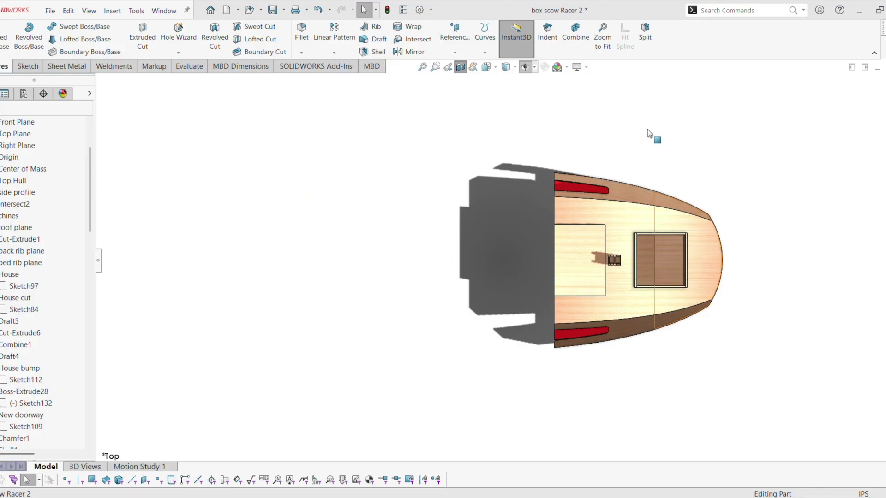
key(ctrl+7)
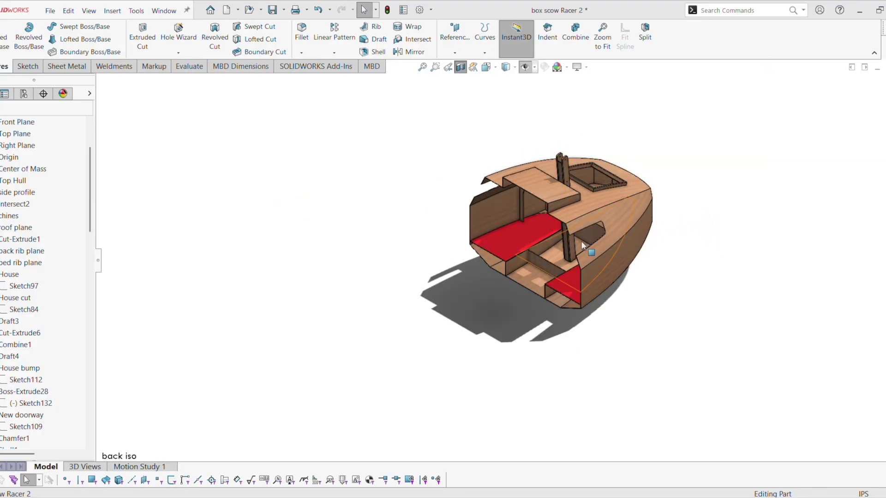
scroll(580, 240, down, 5)
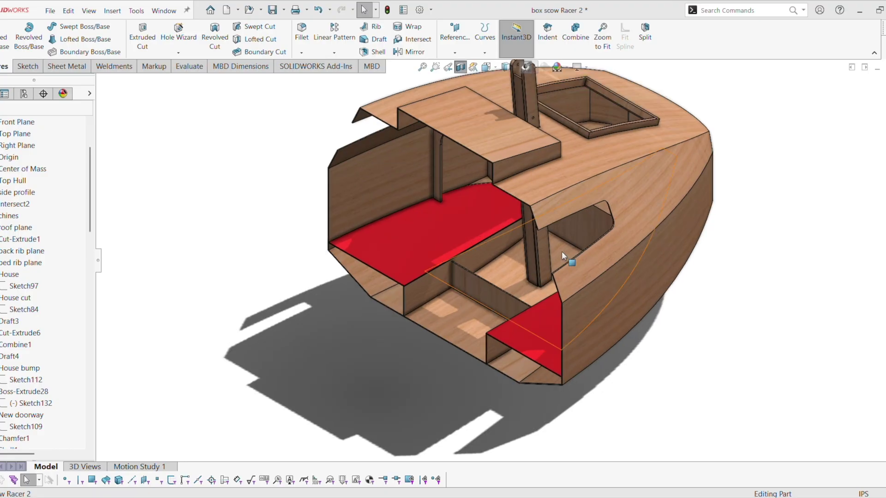
scroll(561, 252, down, 5)
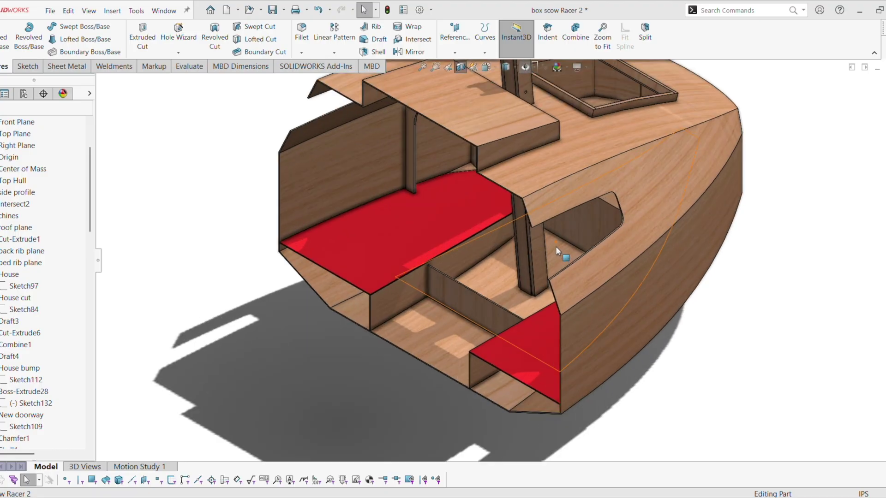
scroll(554, 255, up, 5)
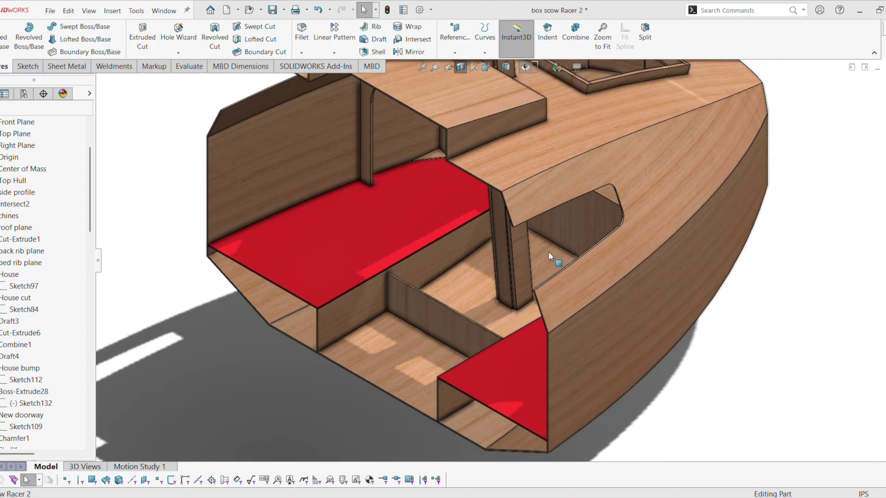
scroll(553, 252, down, 5)
scroll(493, 308, up, 3)
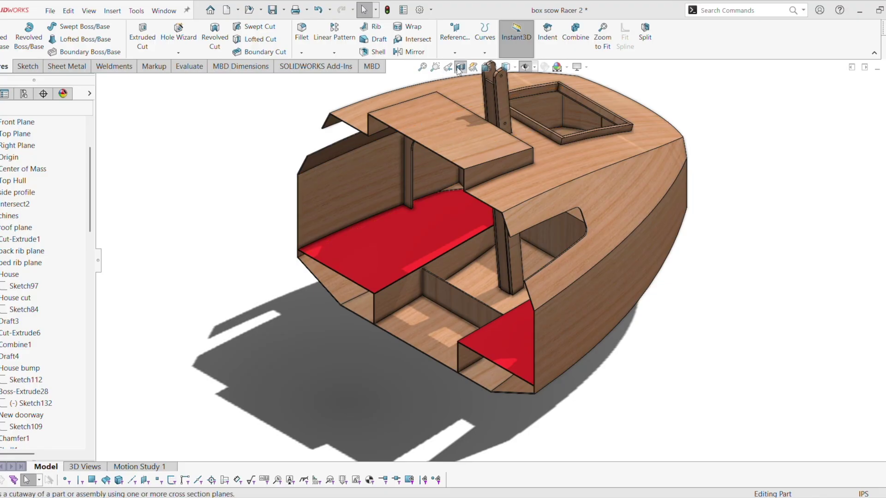
key(space)
- Move the Right Plane section forward to 87.76in through the red-berthed cabin and accept it
key(Return)
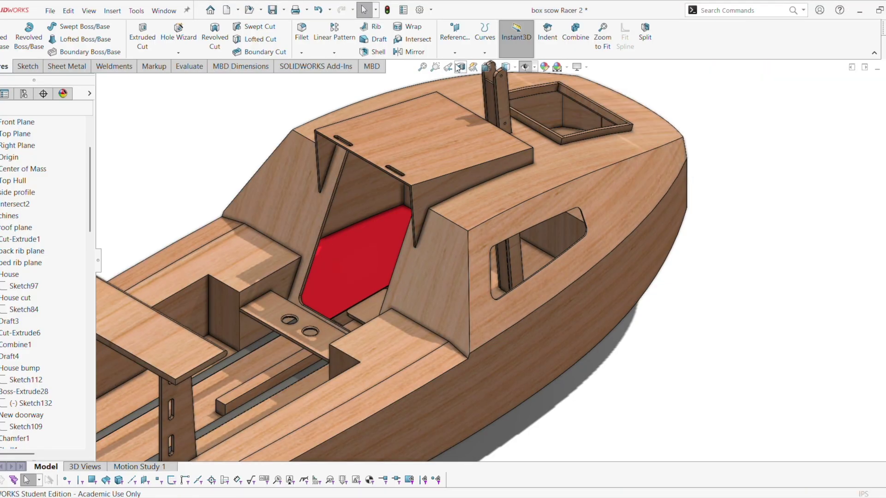
click(459, 68)
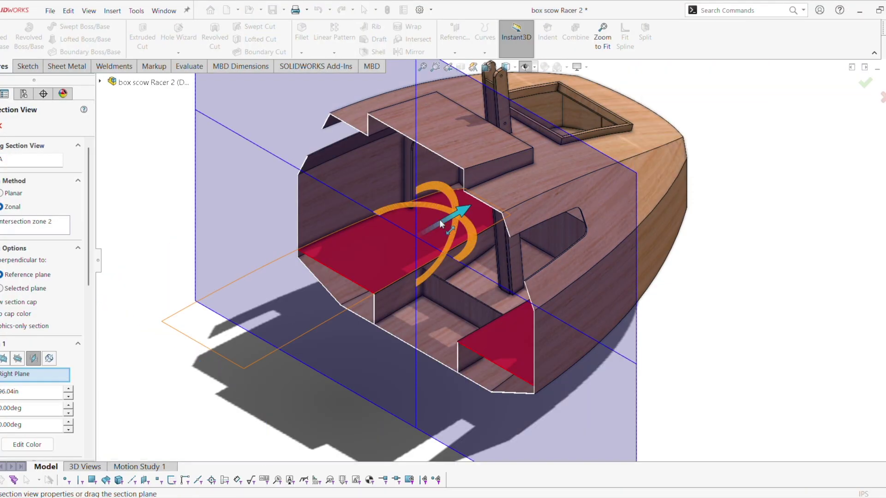
drag(440, 220, 417, 247)
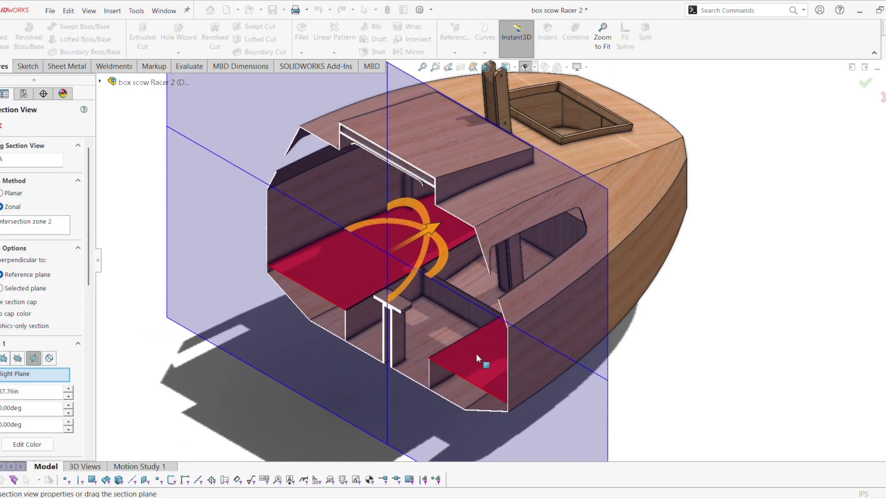
scroll(433, 312, down, 5)
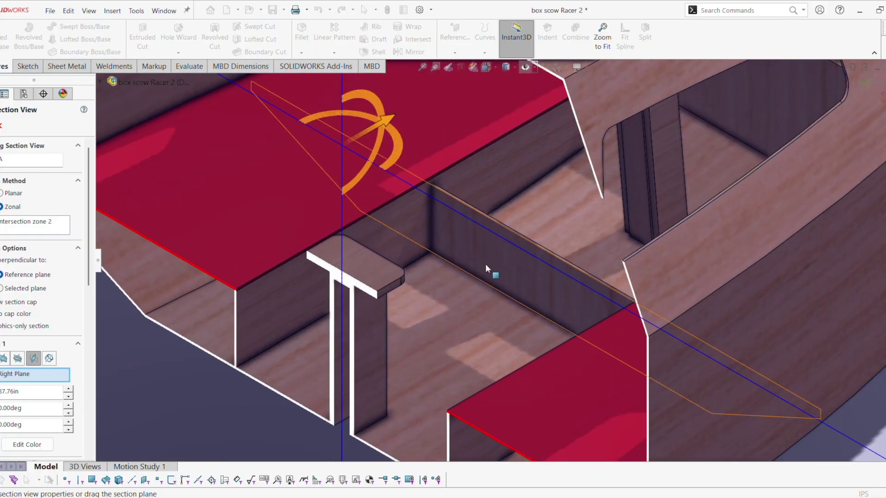
scroll(485, 264, up, 2)
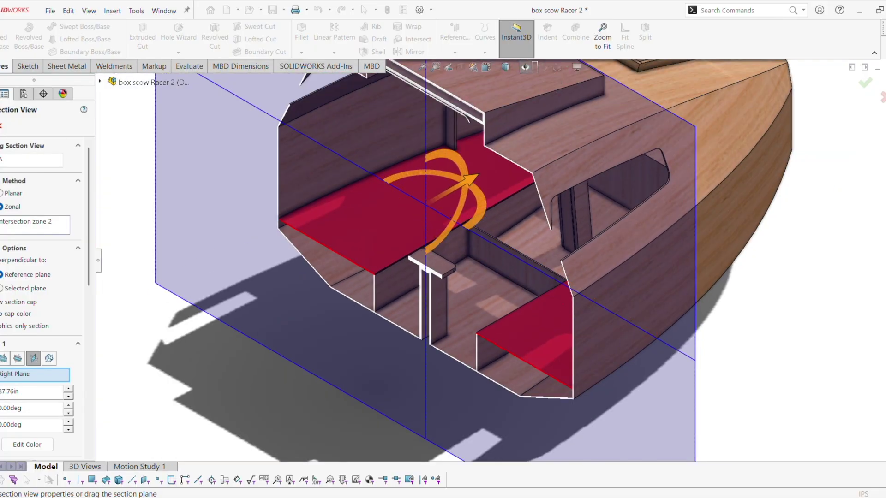
key(Return)
- Fit the boat in view and orbit around the red cabin floor of the sectioned cabin
key(space)
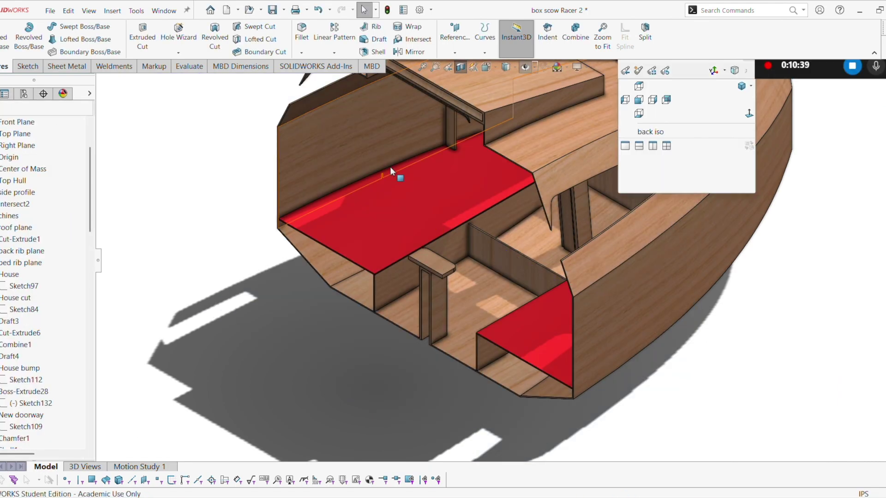
key(f)
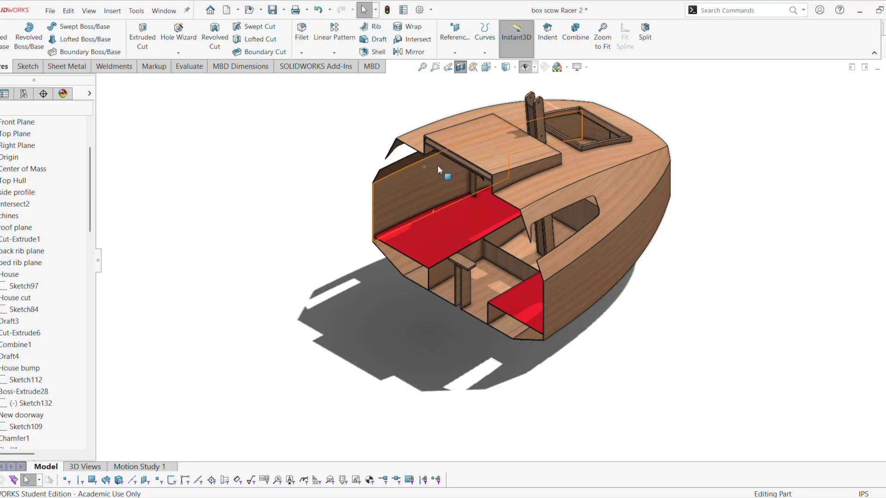
click(460, 226)
middle_drag(461, 226, 442, 149)
scroll(487, 120, down, 5)
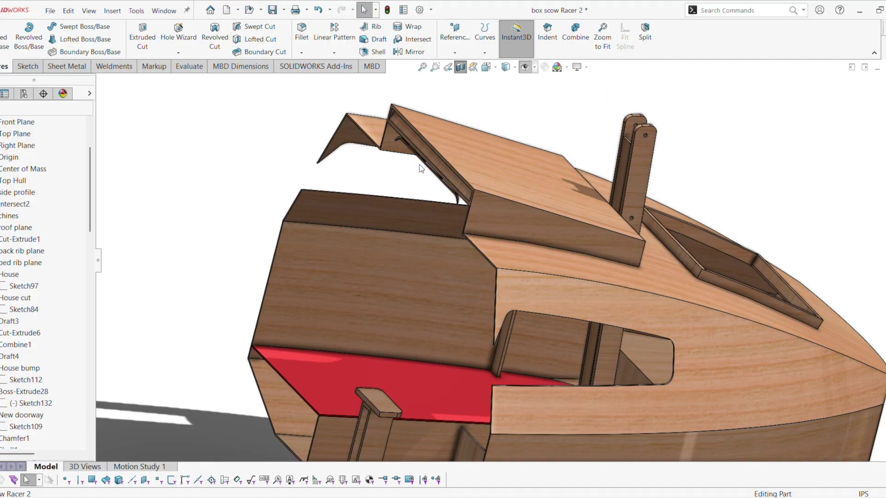
- Orbit over the top deck and cabin roof, then turn the section cut off
middle_drag(409, 173, 446, 138)
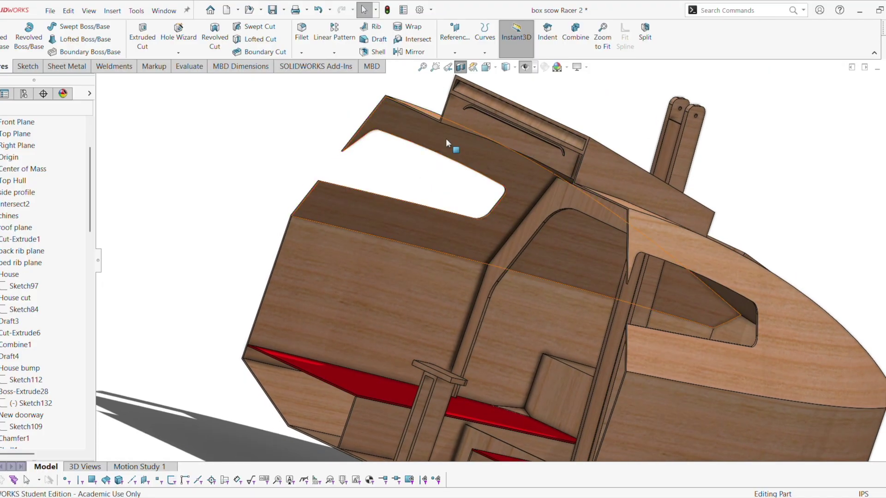
middle_drag(494, 114, 402, 138)
scroll(306, 159, up, 5)
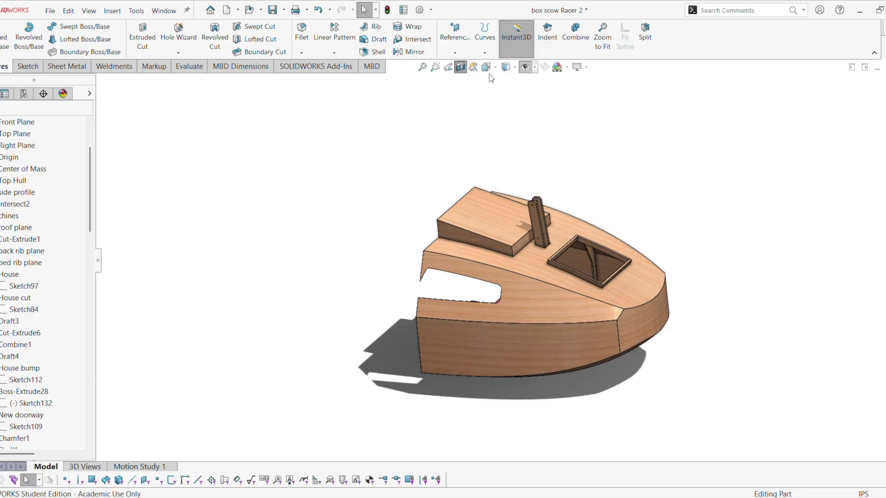
key(space)
click(432, 175)
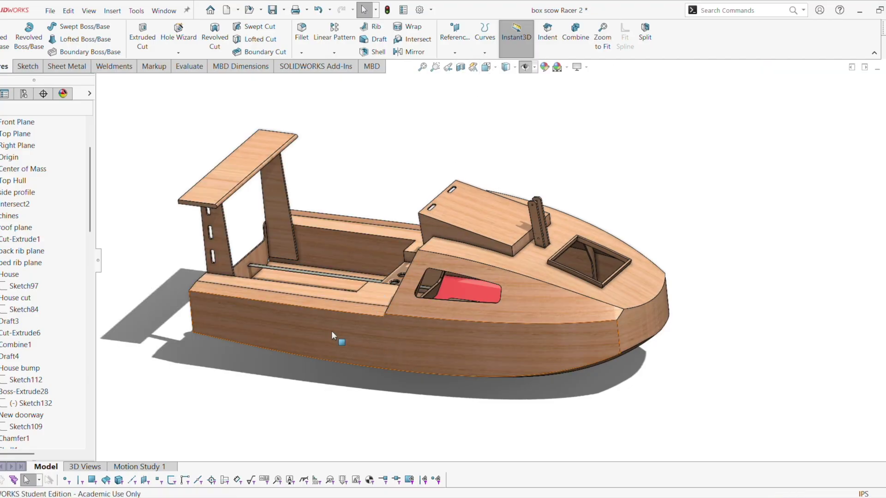
- Orbit the uncut boat to look down from the stern, then snap to the Left view
middle_drag(332, 331, 377, 368)
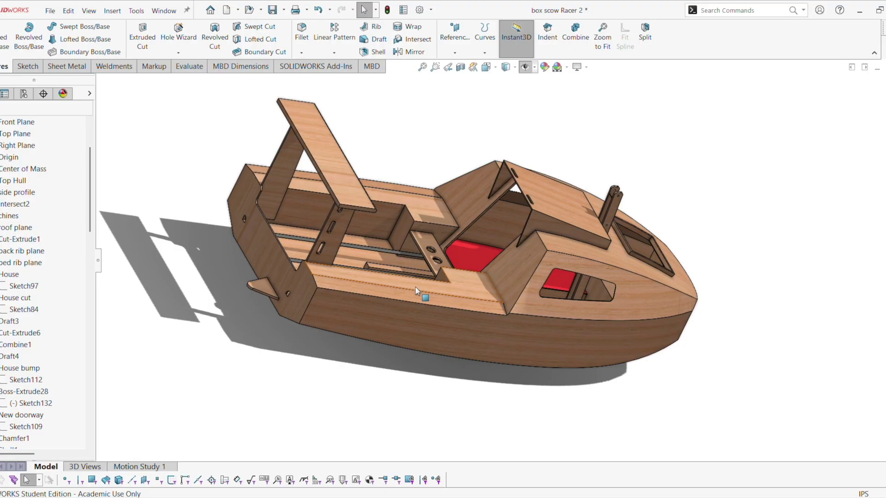
middle_drag(386, 290, 470, 300)
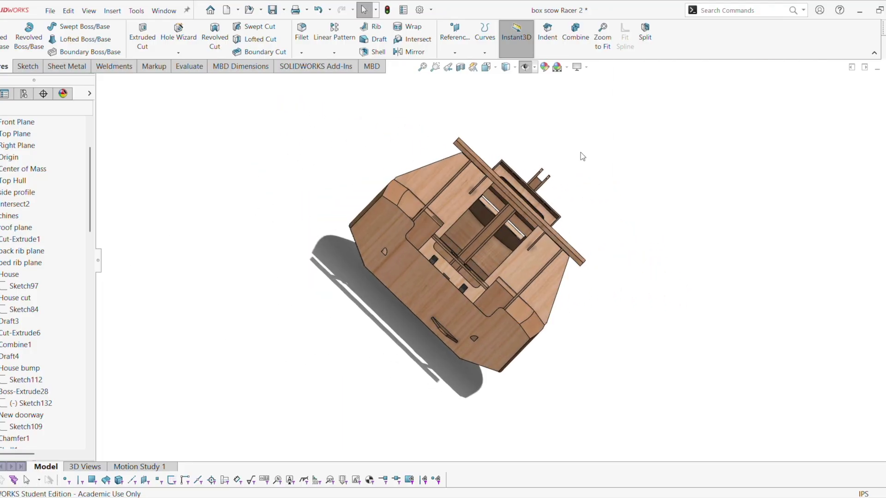
key(ctrl+4)
- Switch from the Left view to Isometric and orbit to a three-quarter side view
key(space)
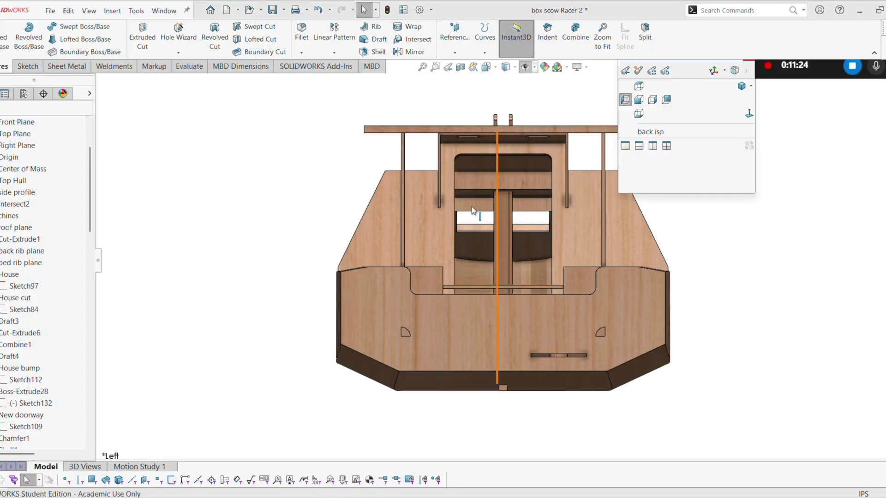
key(Escape)
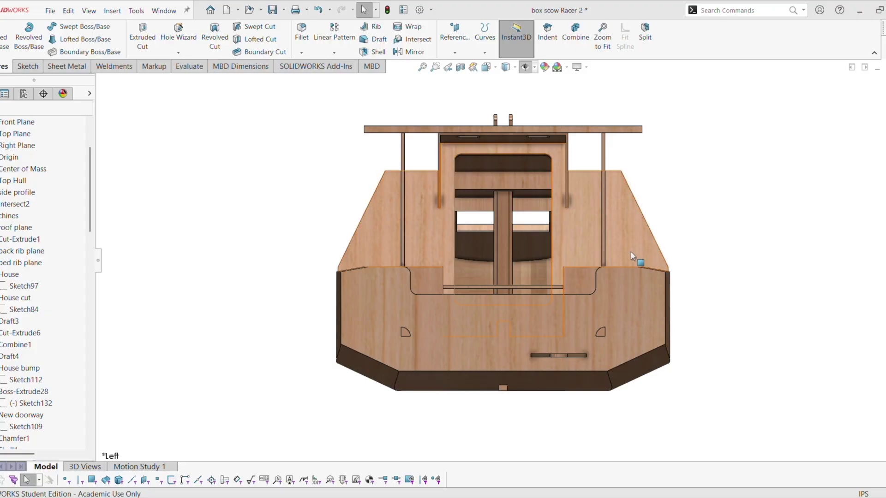
key(space)
key(ctrl+7)
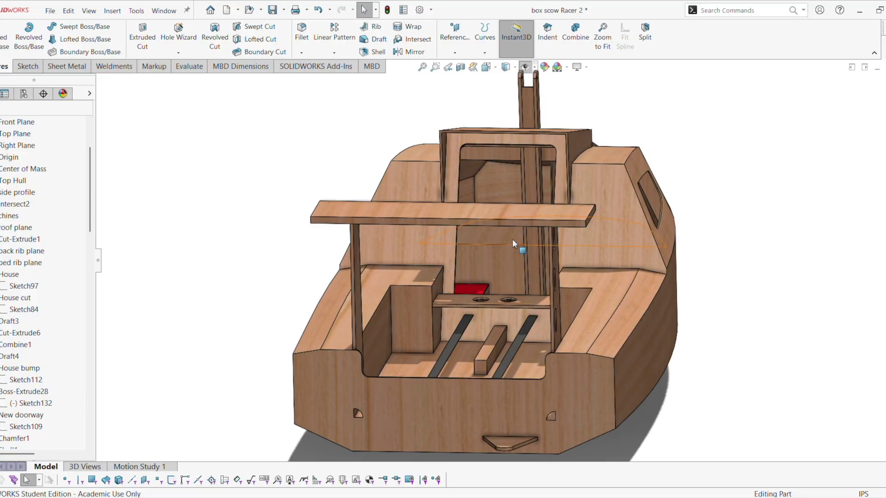
middle_drag(515, 248, 522, 300)
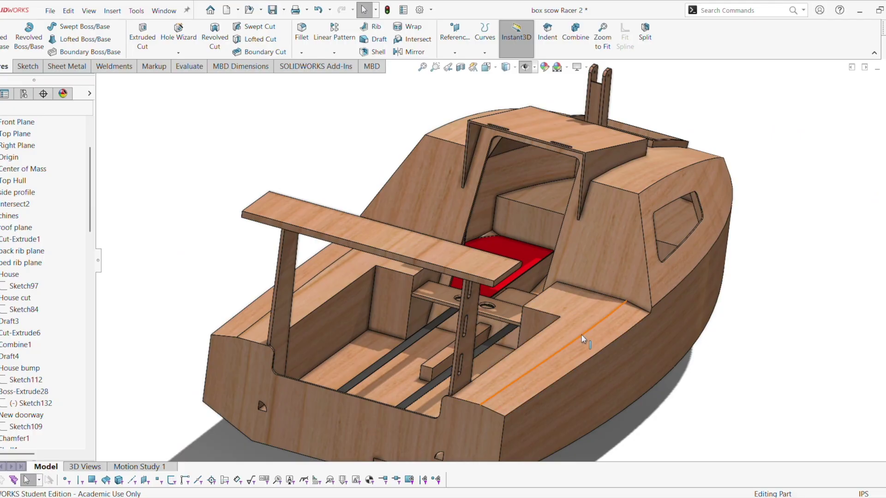
- Orbit and zoom around the cockpit edge, ending with a view down onto the deck
middle_drag(558, 352, 533, 361)
scroll(538, 337, up, 4)
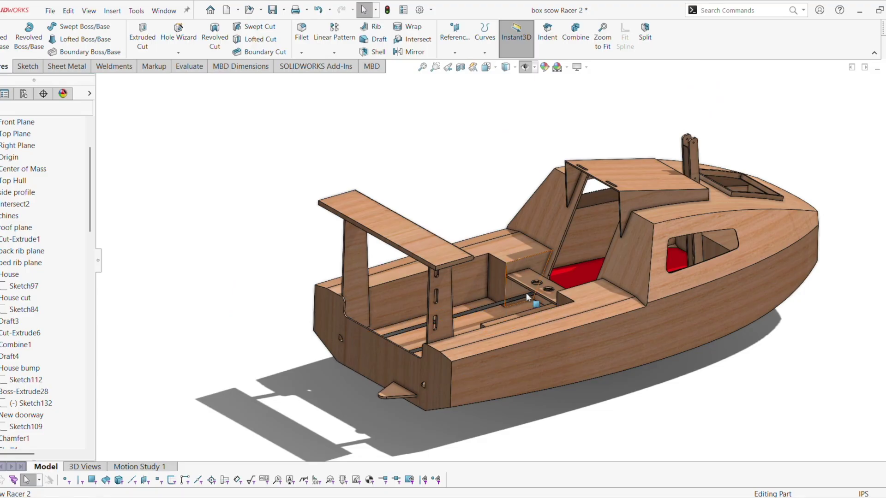
mouse_move(526, 297)
middle_down()
mouse_move(529, 306)
mouse_move(473, 330)
mouse_move(535, 310)
middle_up()
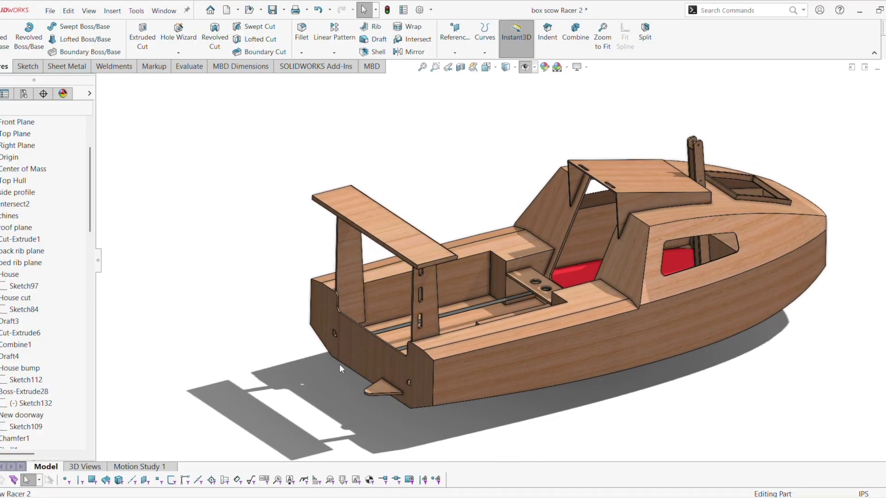
scroll(429, 312, down, 1)
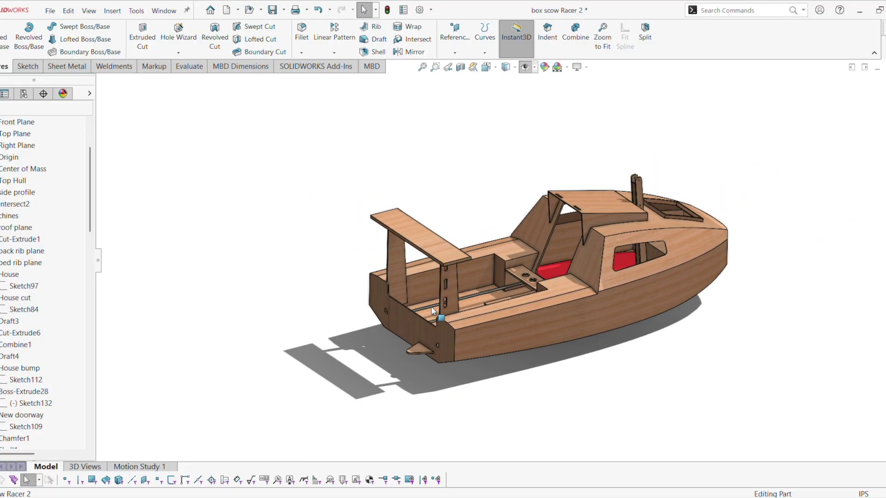
middle_drag(463, 295, 481, 375)
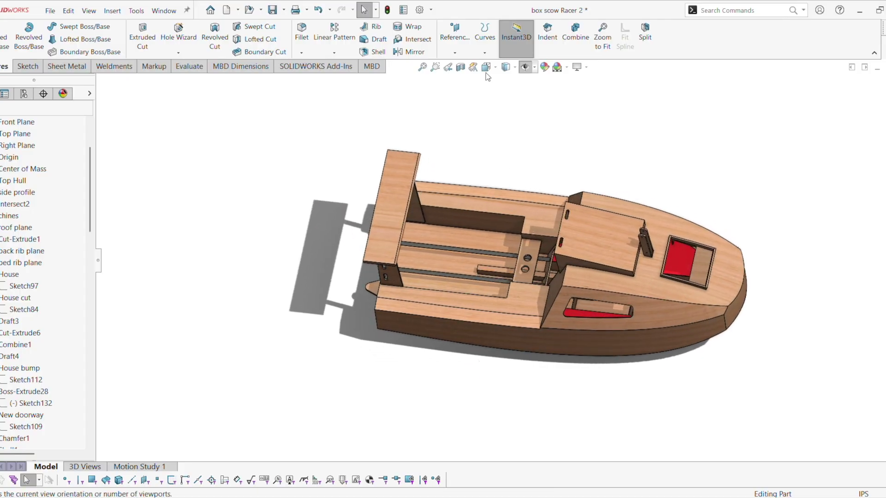
- Accept a zonal section through the cabin on Right Plane and show it in Isometric
key(space)
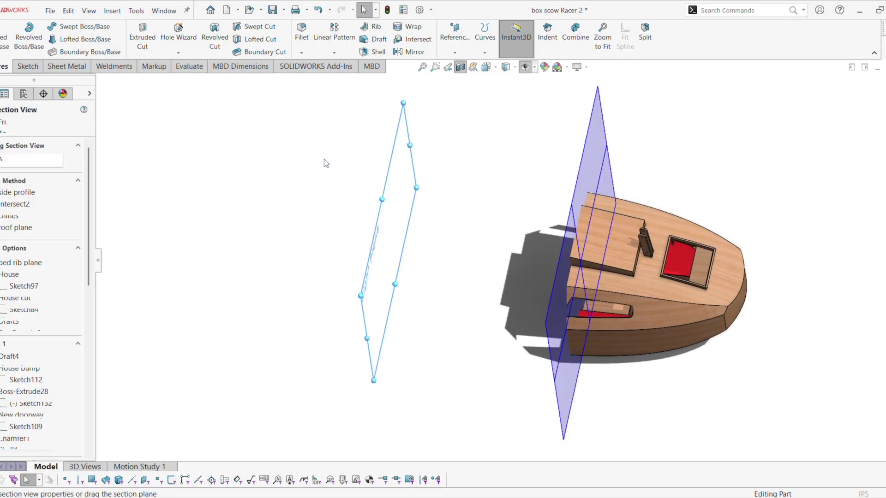
key(Escape)
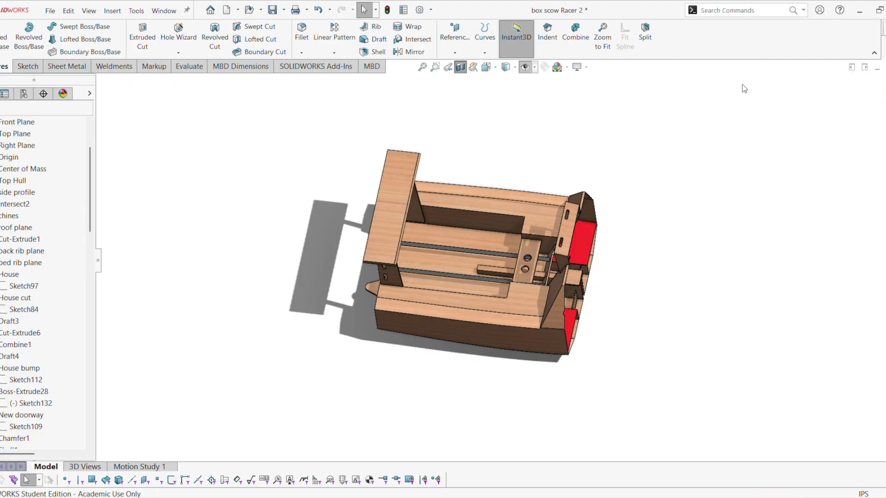
key(ctrl+7)
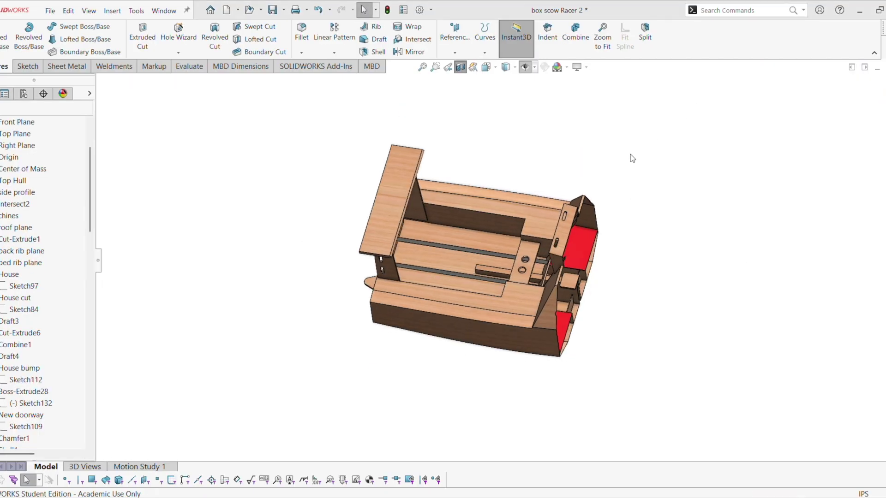
key(space)
key(Escape)
key(space)
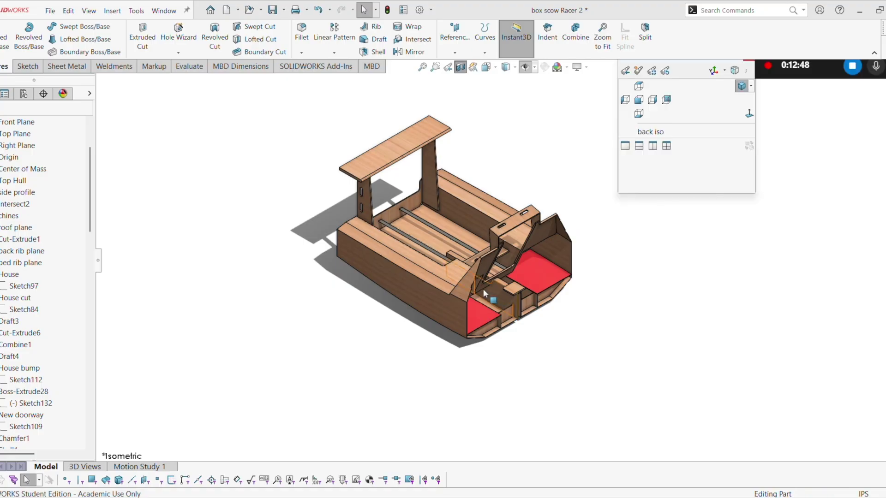
- Orbit and zoom to look down into the storage compartments beneath the red berths
middle_drag(483, 289, 478, 270)
scroll(518, 303, down, 3)
scroll(518, 303, down, 2)
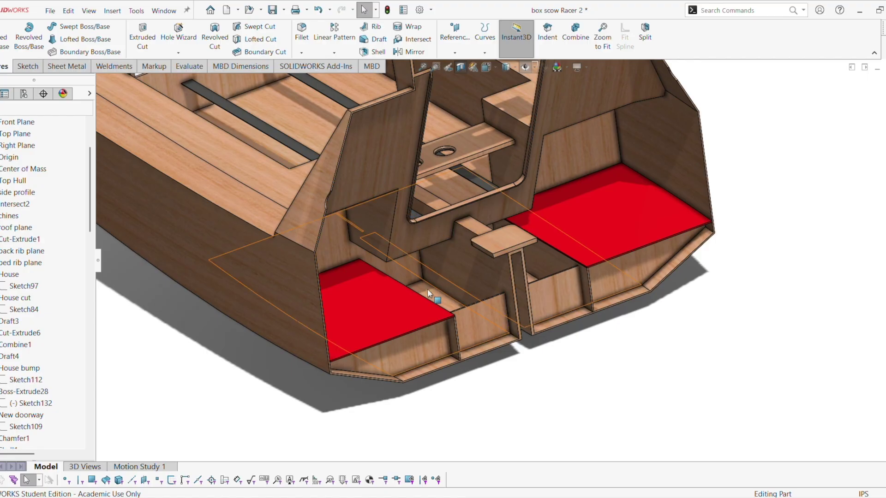
middle_drag(481, 278, 469, 241)
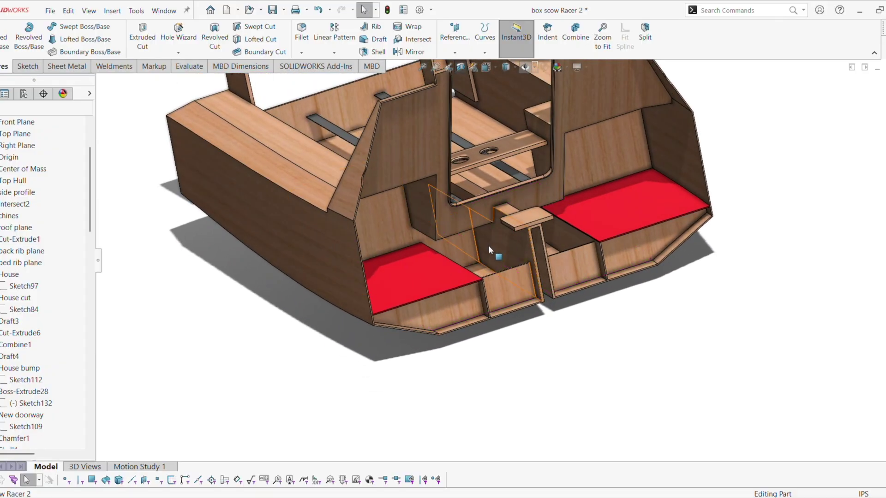
scroll(491, 245, down, 4)
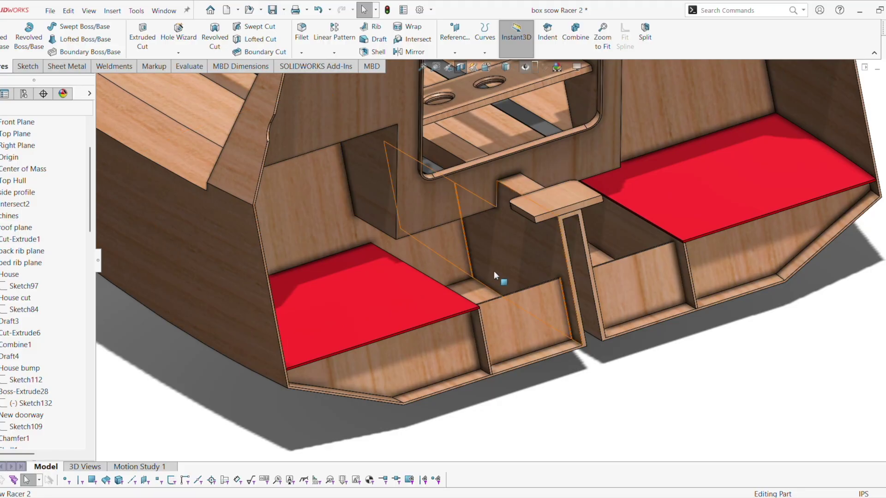
scroll(494, 271, up, 2)
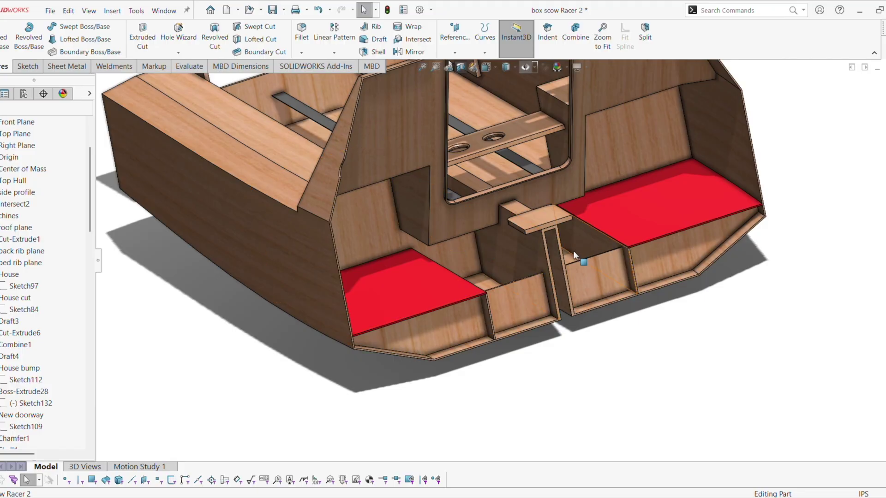
key(space)
- Unsuppress the Step feature and zoom and orbit to inspect the lid atop the central trunk
drag(90, 219, 90, 334)
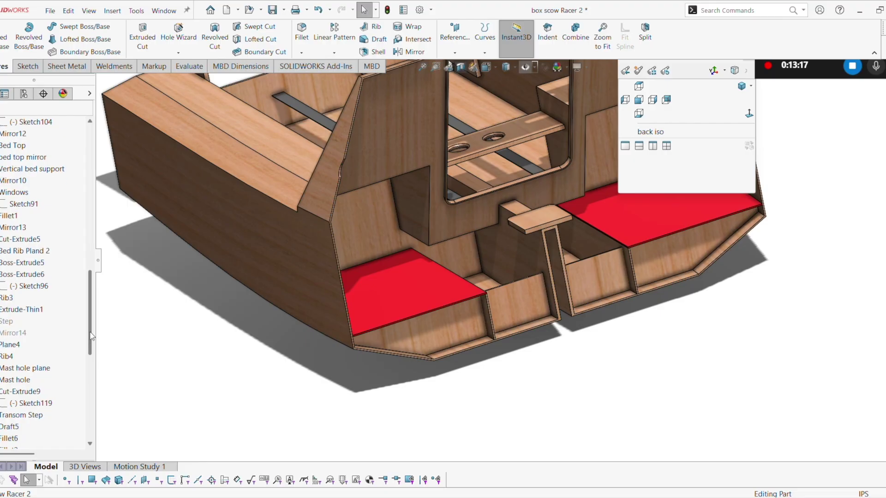
click(559, 271)
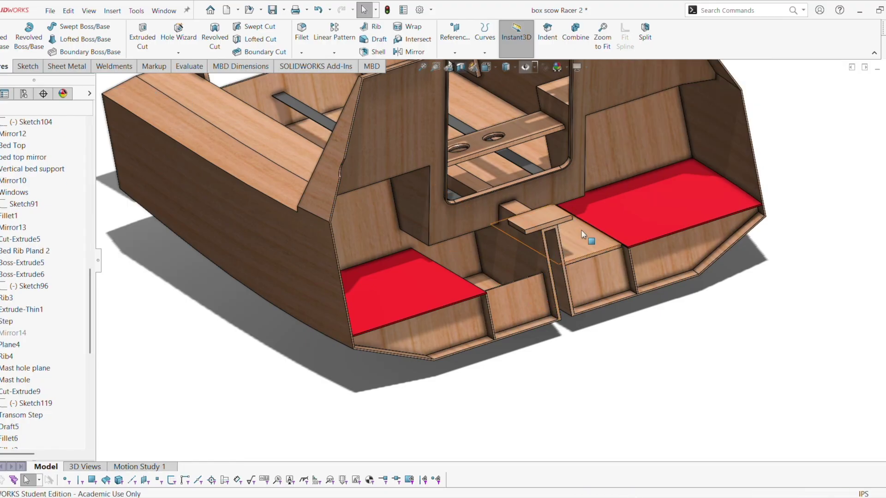
scroll(575, 235, down, 5)
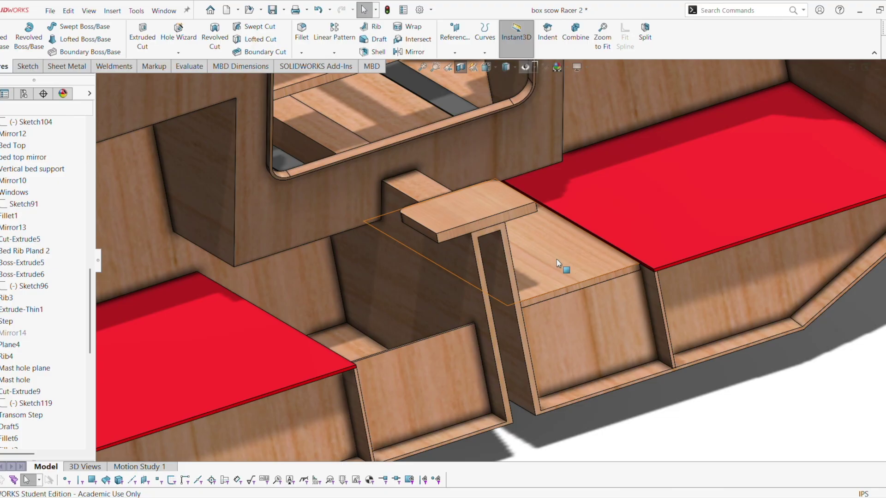
scroll(546, 261, up, 2)
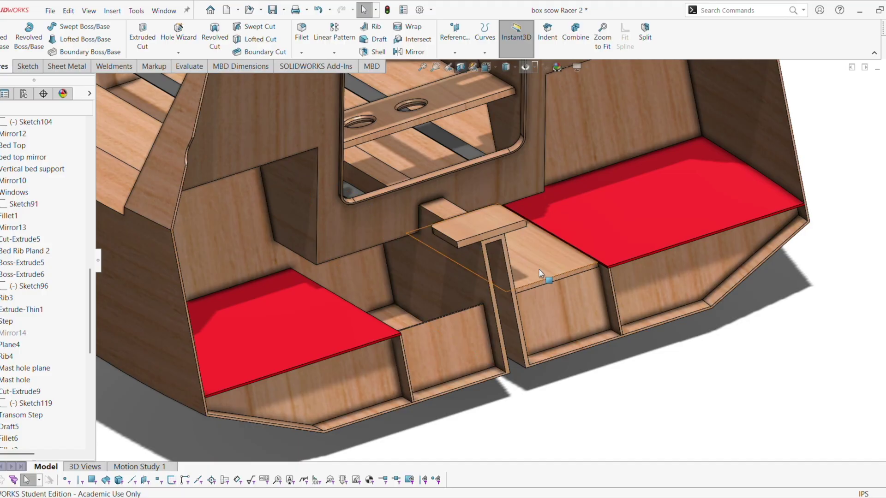
scroll(539, 272, up, 1)
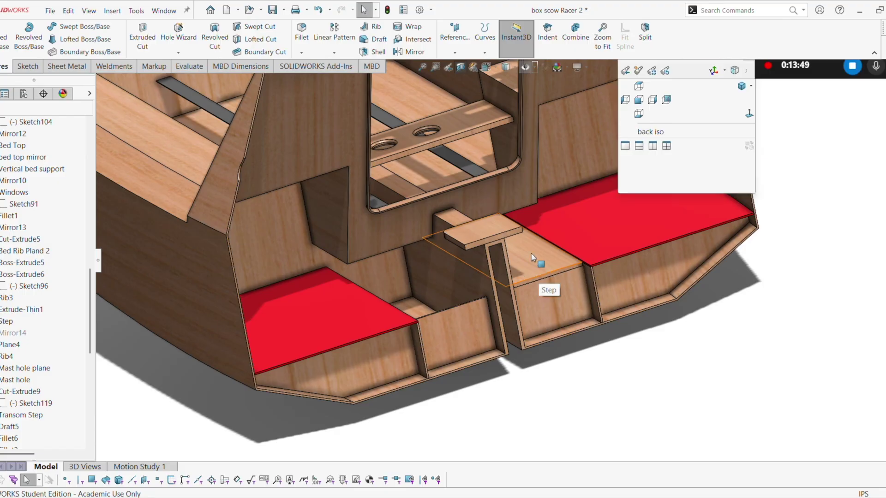
middle_drag(538, 268, 535, 283)
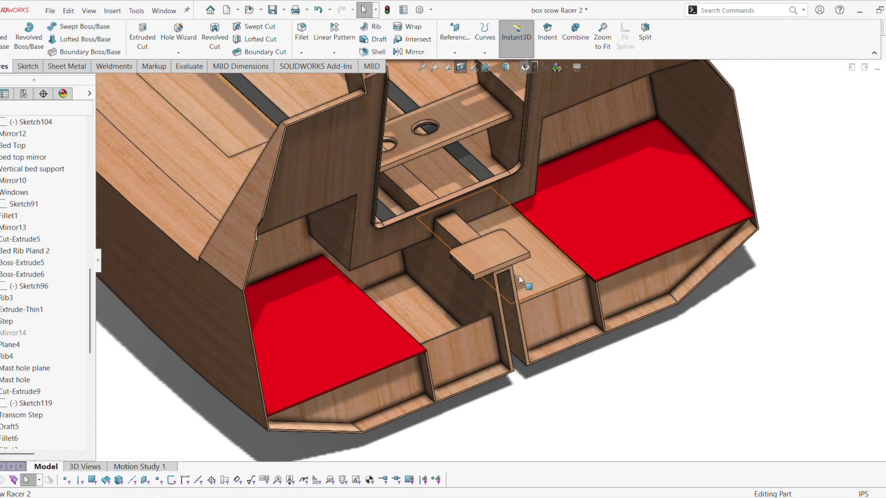
scroll(535, 279, up, 2)
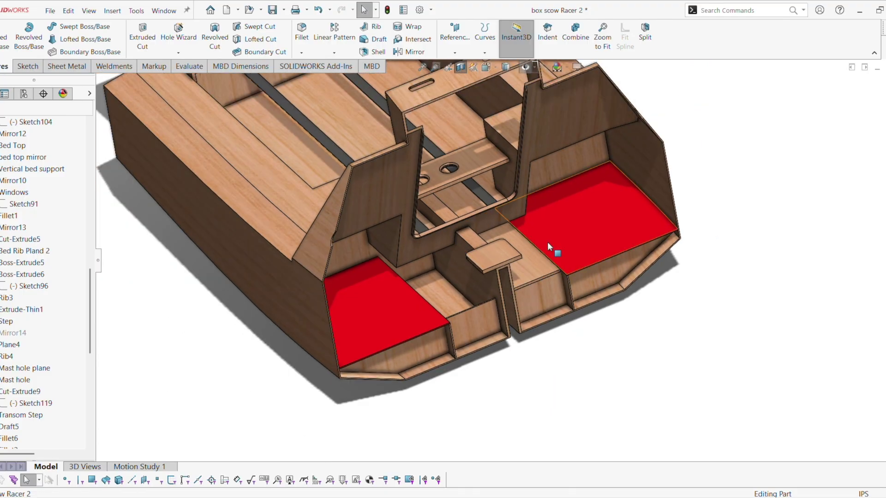